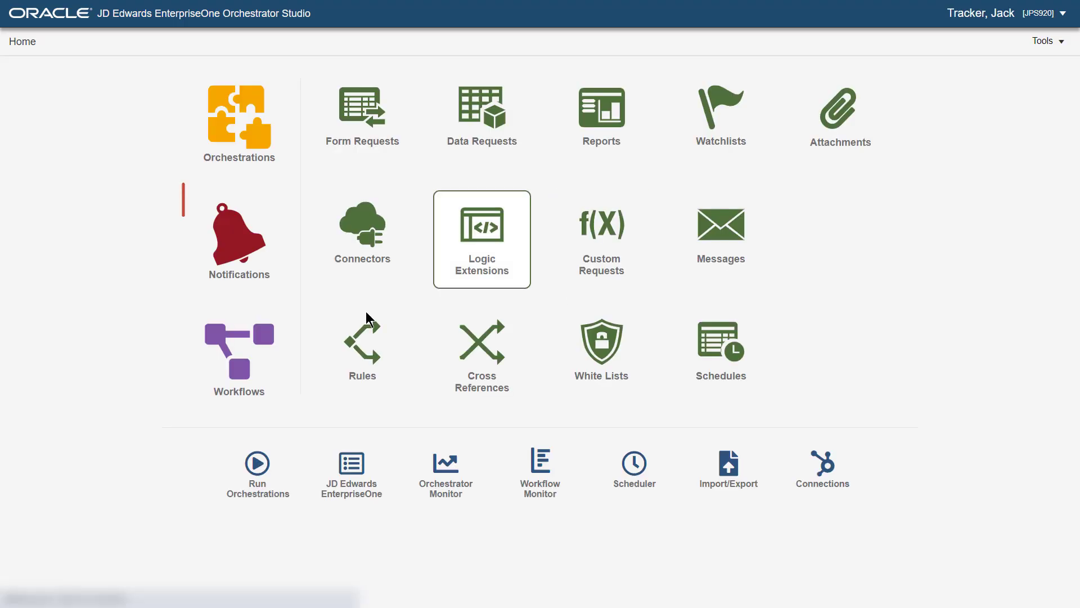
# Create a new notification named 'Verify Home Address' with a description asking recipients to validate their home address.
pyautogui.click(245, 280)
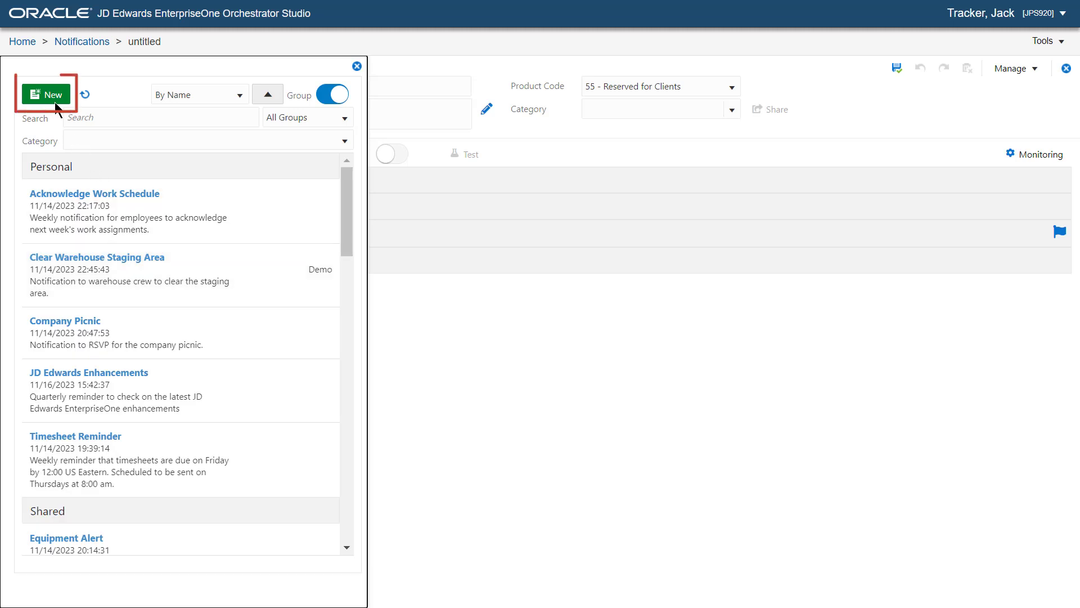
pyautogui.click(53, 95)
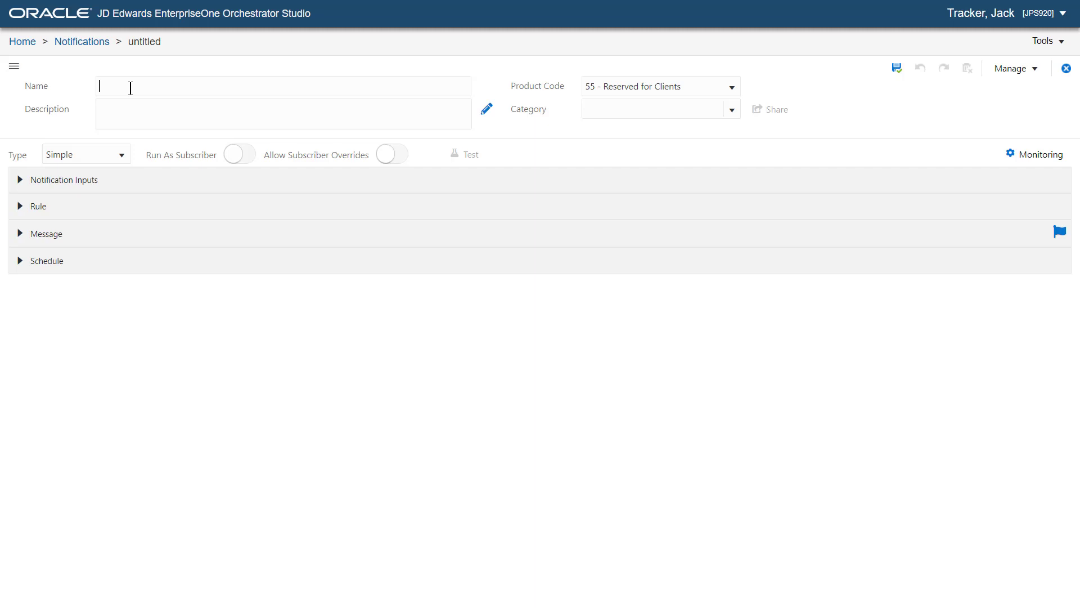
pyautogui.write('Verify Home Address')
pyautogui.click(133, 106)
pyautogui.write('Notification with Task Tracking to request that recipients validate their home address.')
# Set the message subject to the suggested 'Please Verify Your Home Address'.
pyautogui.click(255, 190)
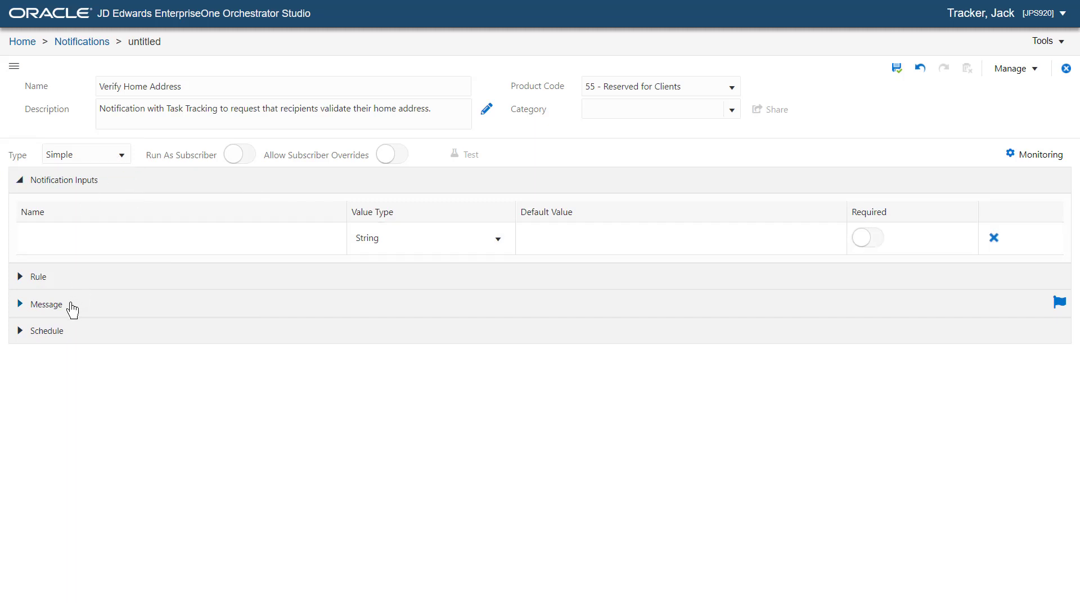
pyautogui.click(46, 304)
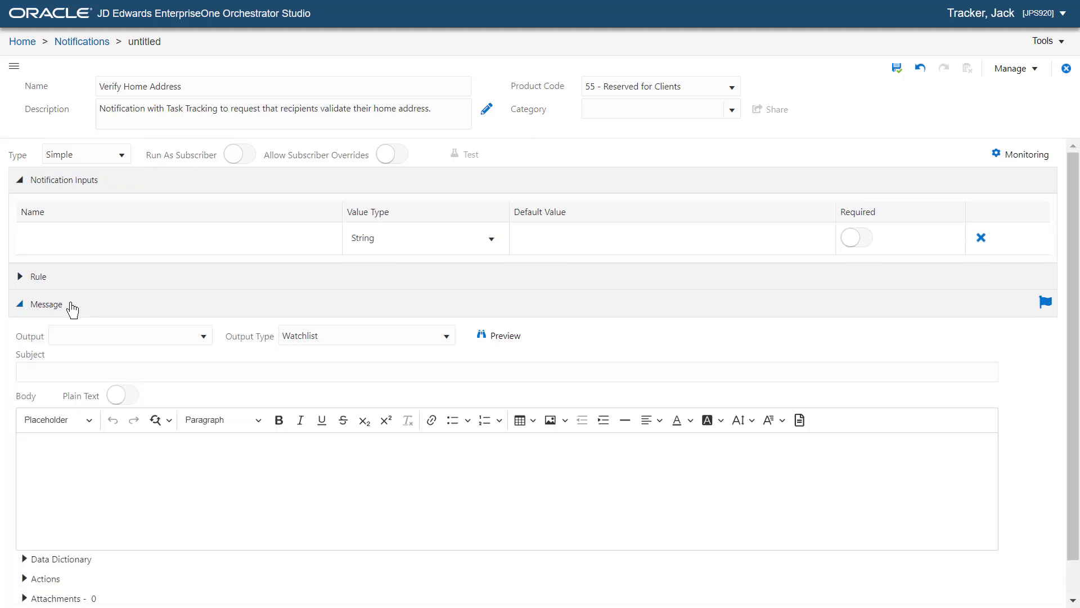
pyautogui.click(92, 366)
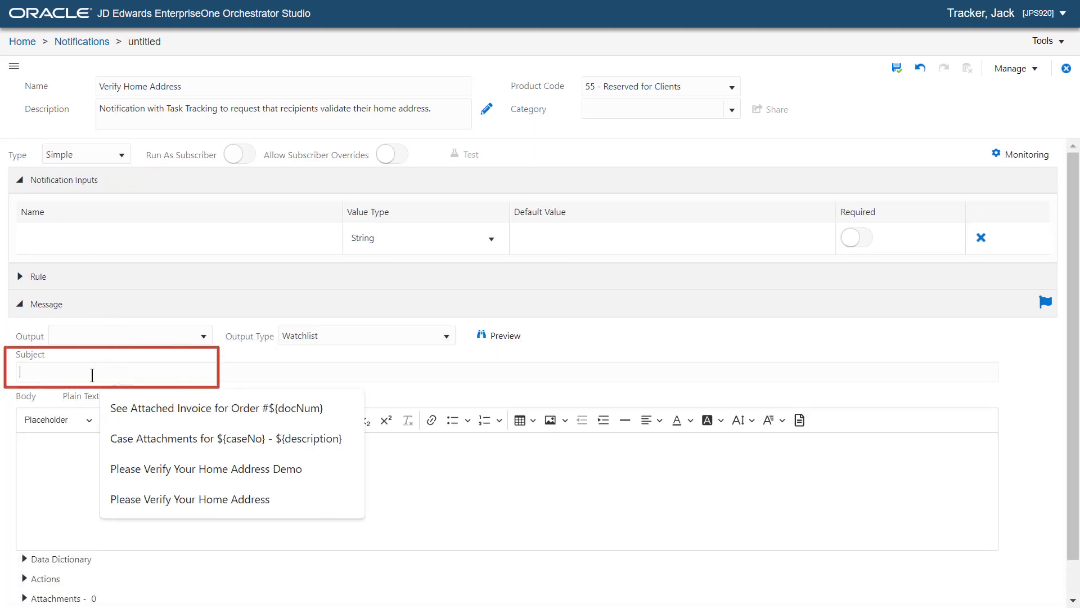
pyautogui.click(106, 489)
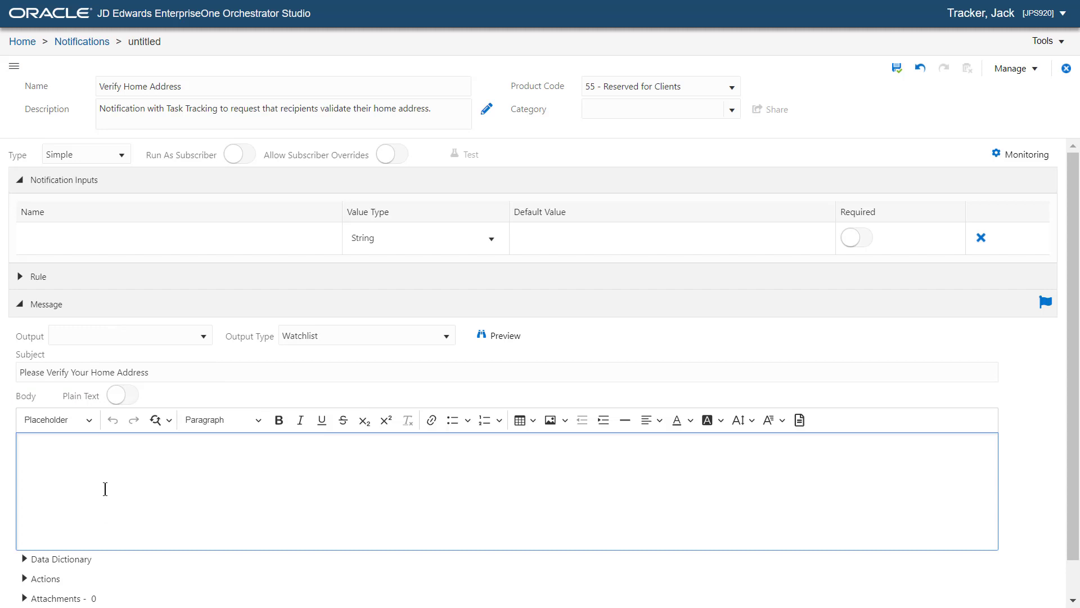
# Add a new application link in Actions with link ID 'Address Book'.
pyautogui.moveTo(1078, 288); pyautogui.dragTo(1077, 322)
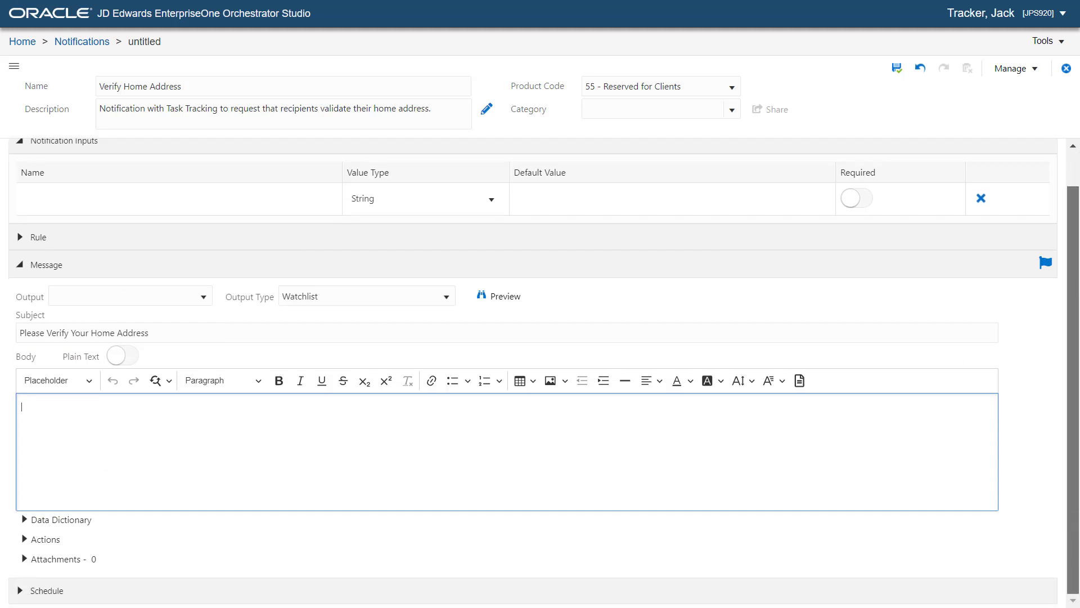
pyautogui.click(23, 541)
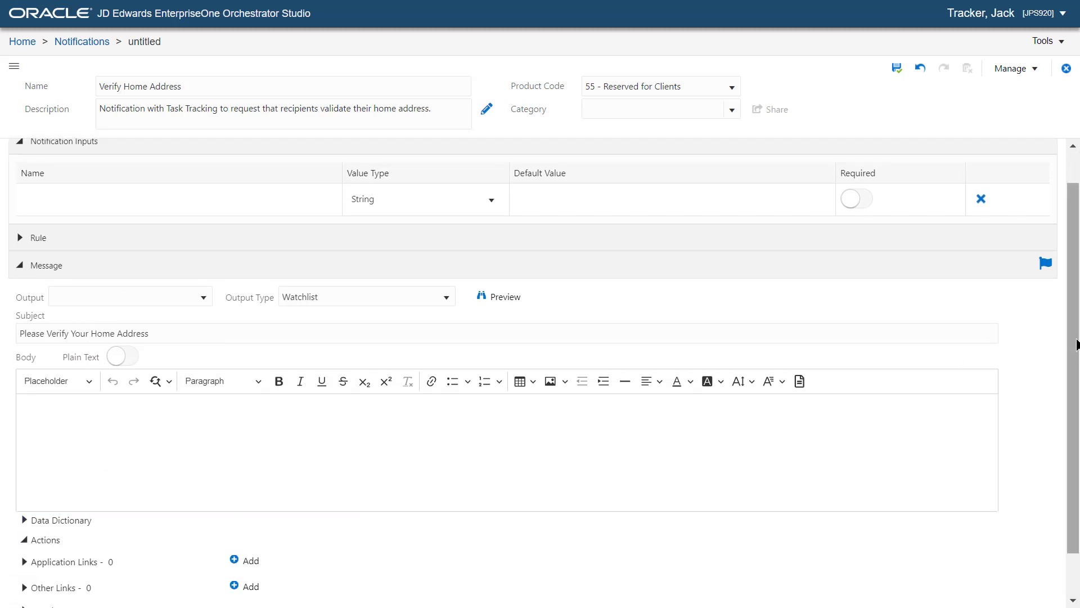
pyautogui.scroll(-1, 254, 512)
pyautogui.click(256, 512)
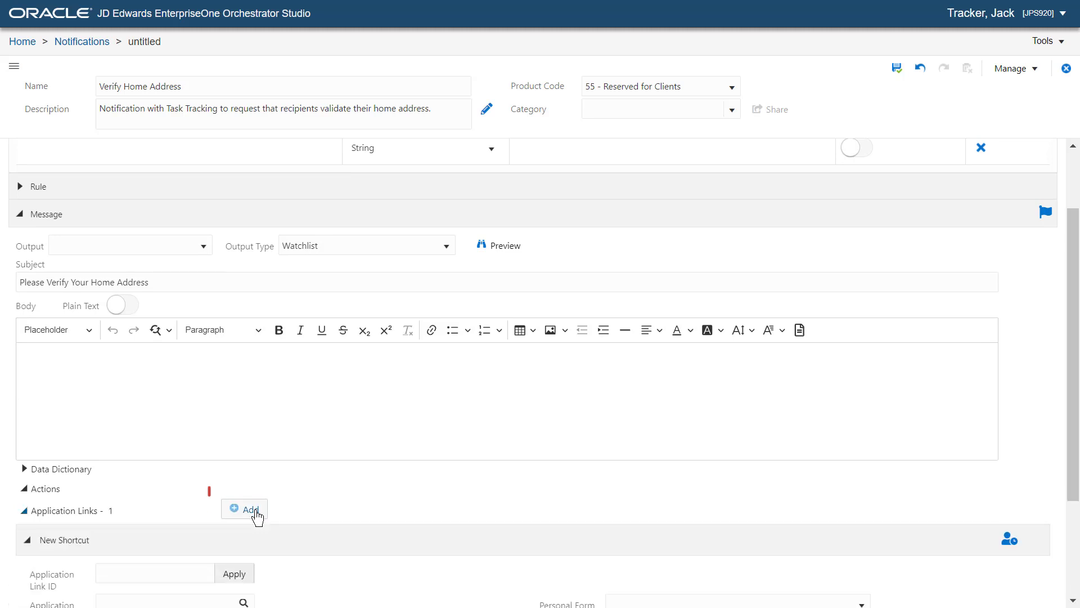
pyautogui.moveTo(1077, 344); pyautogui.dragTo(1077, 483)
pyautogui.click(135, 319)
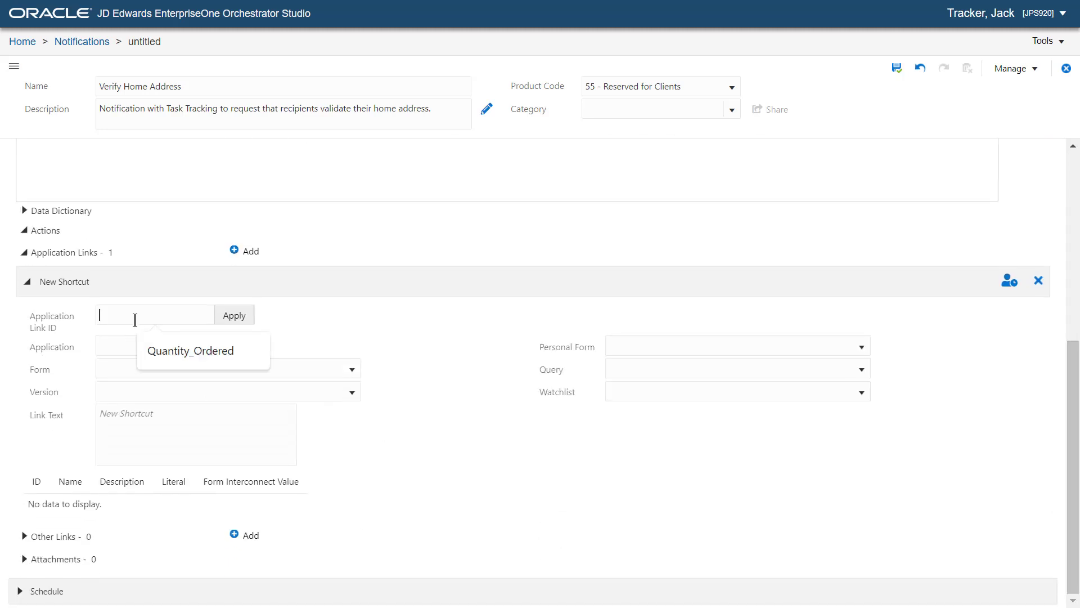
pyautogui.write('Address Book')
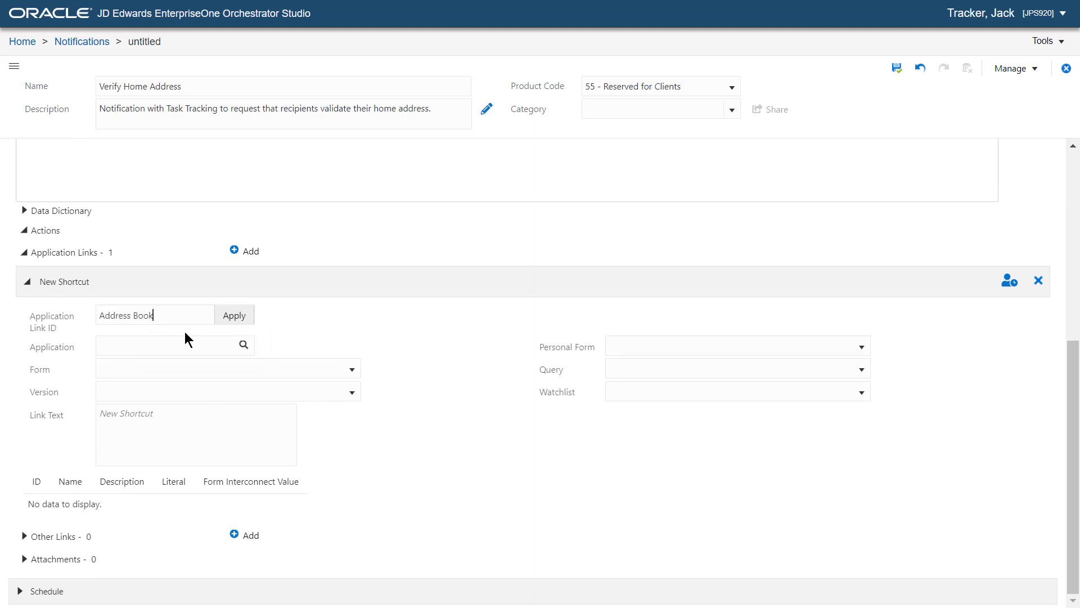
pyautogui.click(233, 320)
# Point the link to P01012, form W01012B Work With Addresses, with link text 'verify my home address'.
pyautogui.click(190, 346)
pyautogui.write('P01012')
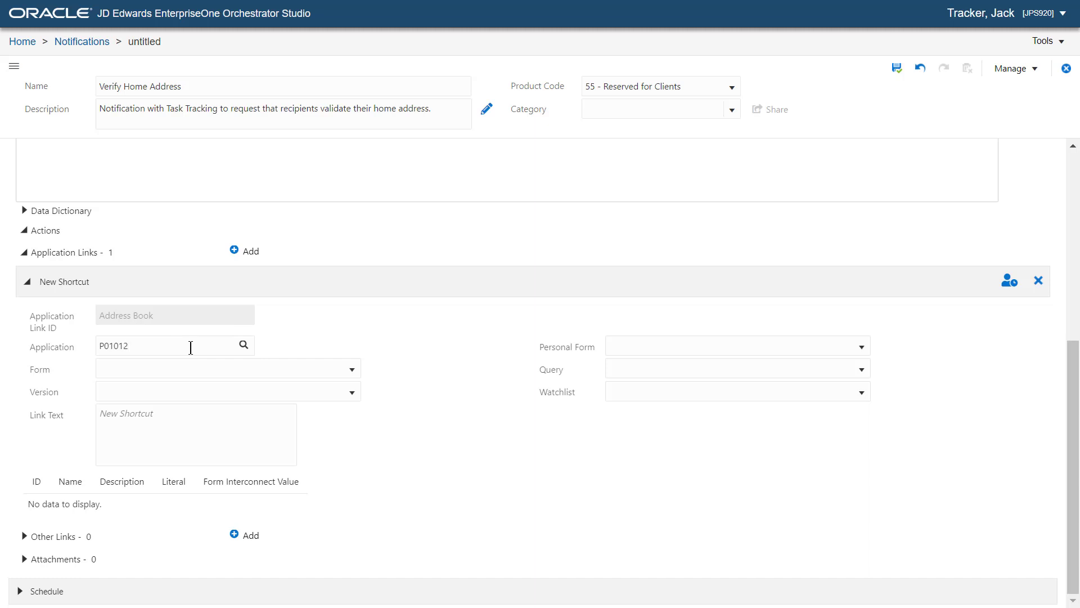
pyautogui.click(326, 328)
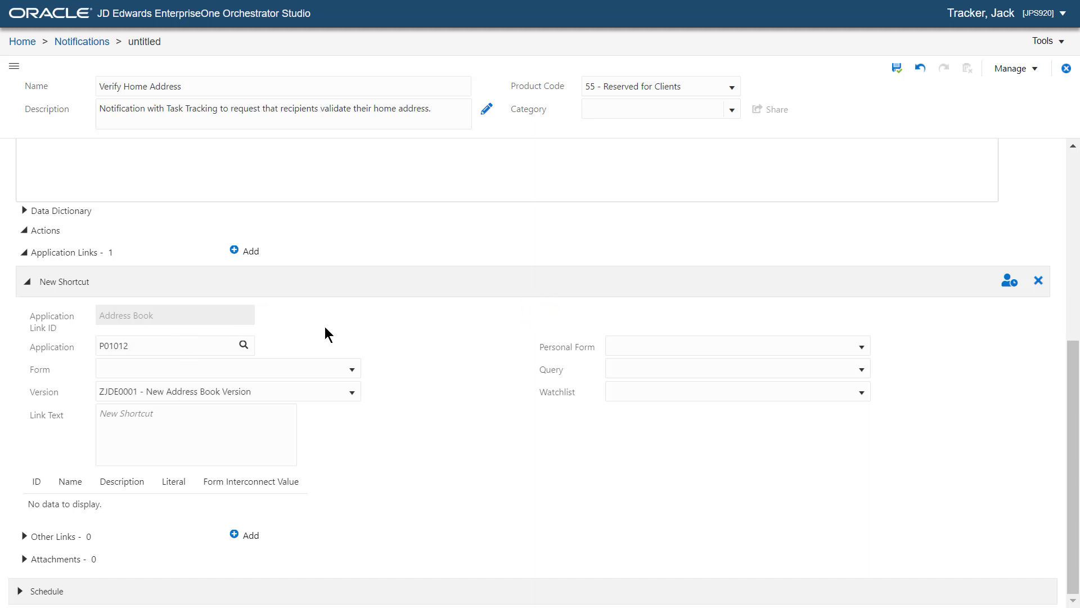
pyautogui.click(351, 370)
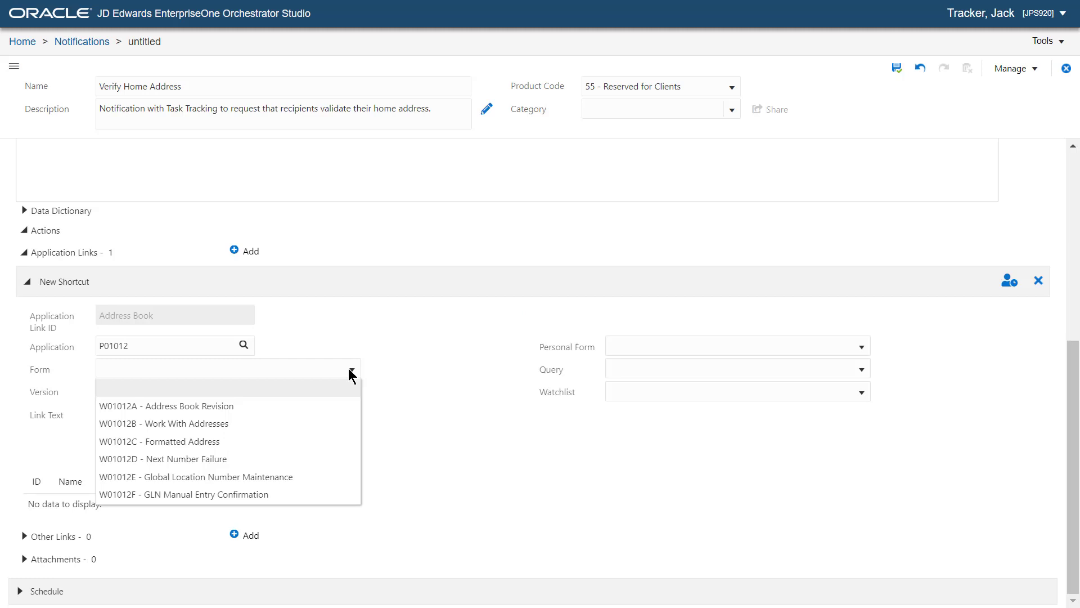
pyautogui.click(276, 422)
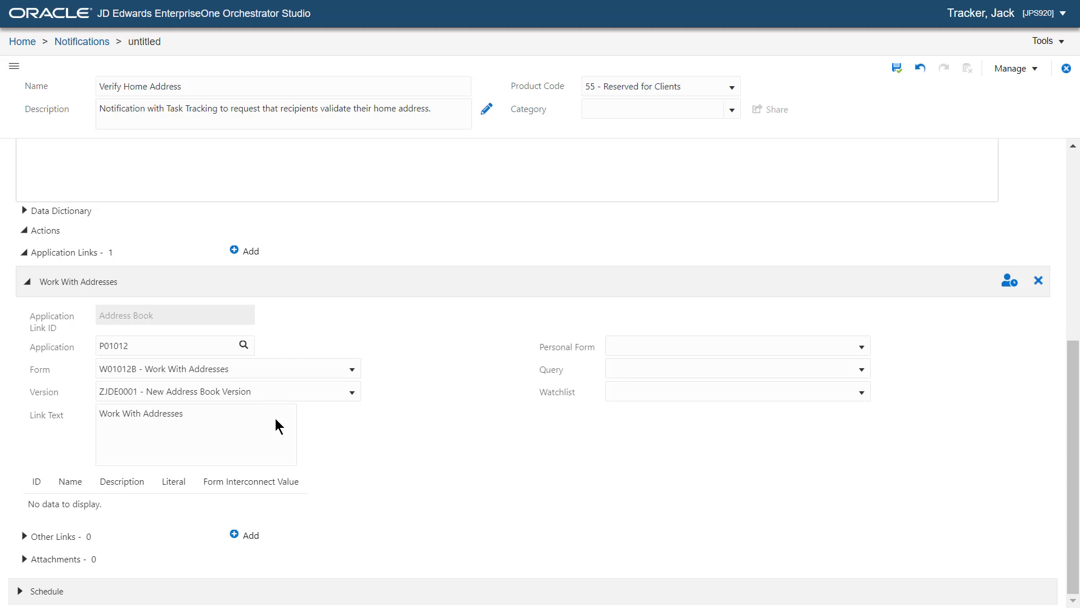
pyautogui.click(202, 423)
pyautogui.moveTo(205, 422); pyautogui.dragTo(96, 422)
pyautogui.write('verify my home address')
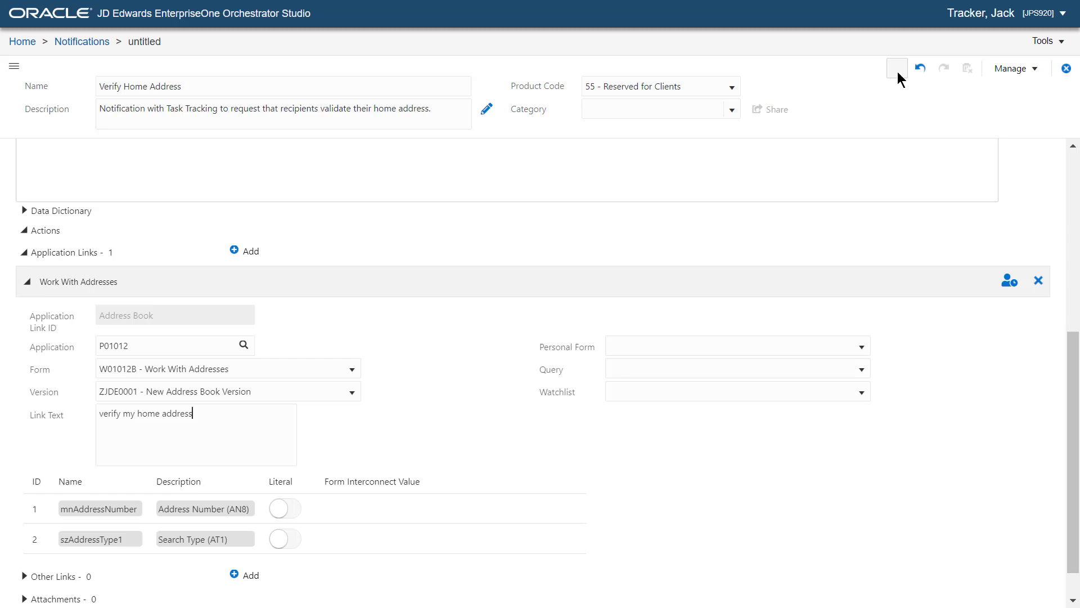
# Save the notification and enable task tracking on the link with description 'Verify Home Address'.
pyautogui.click(898, 72)
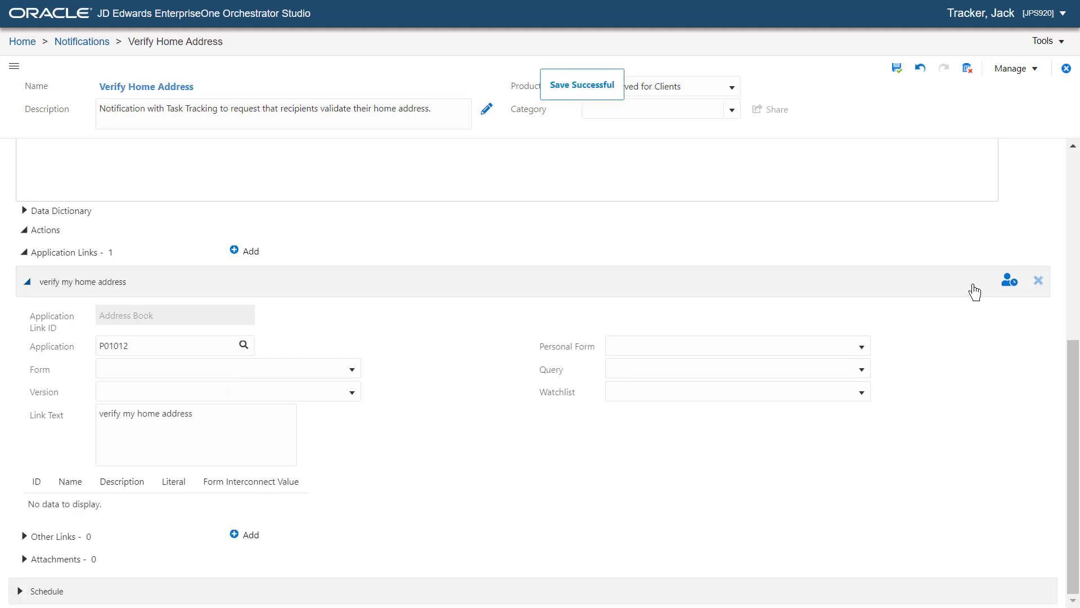
pyautogui.click(1007, 288)
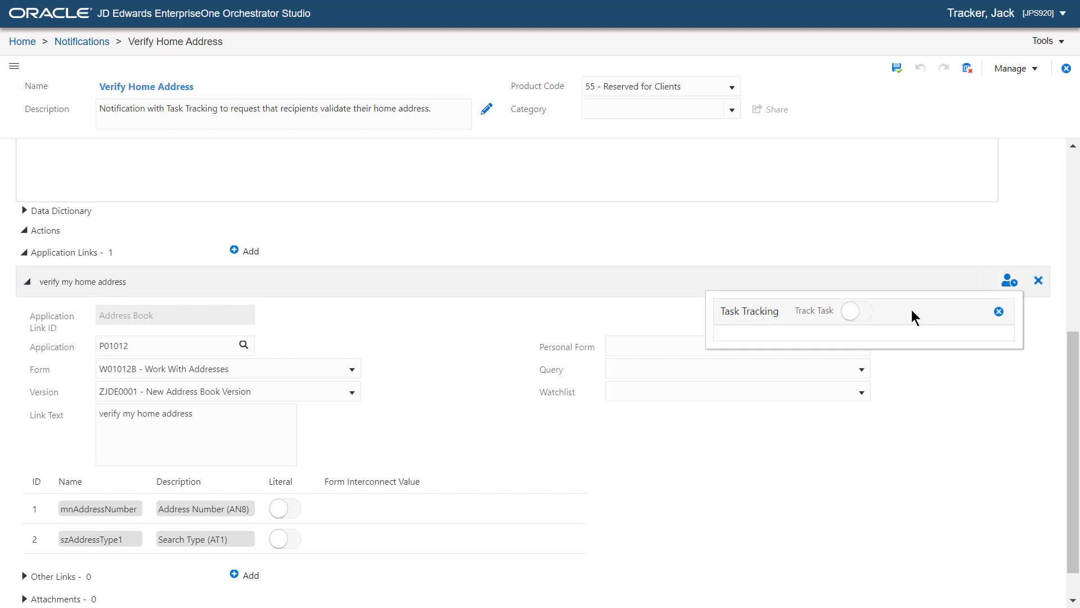
pyautogui.click(866, 313)
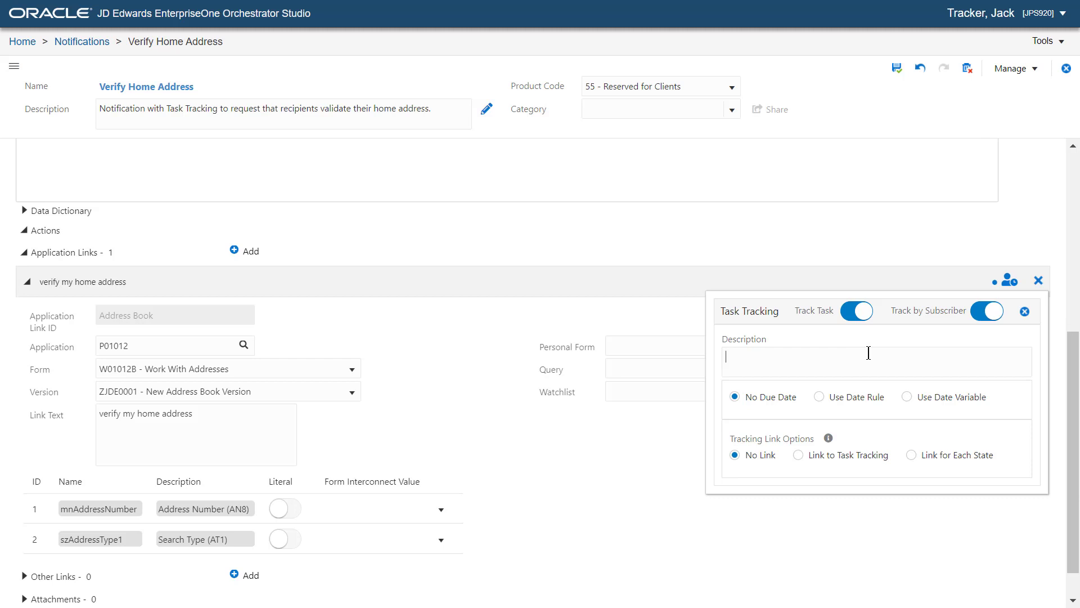
pyautogui.write('Verify Home Address')
# Use a 3-day due date rule with a link for each state, tracking In Process and Completed.
pyautogui.click(818, 397)
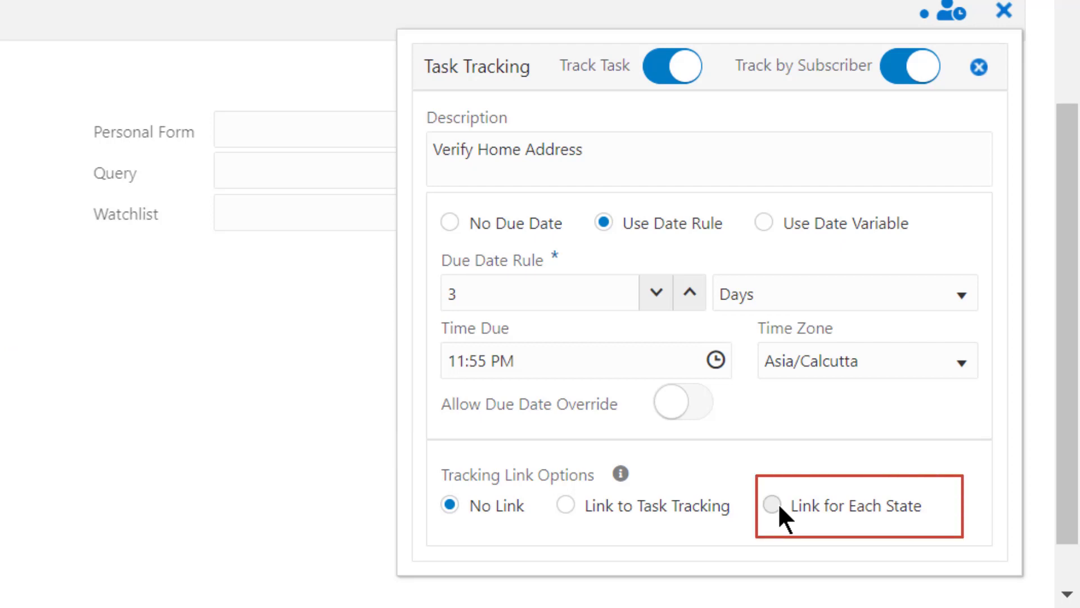
pyautogui.click(778, 503)
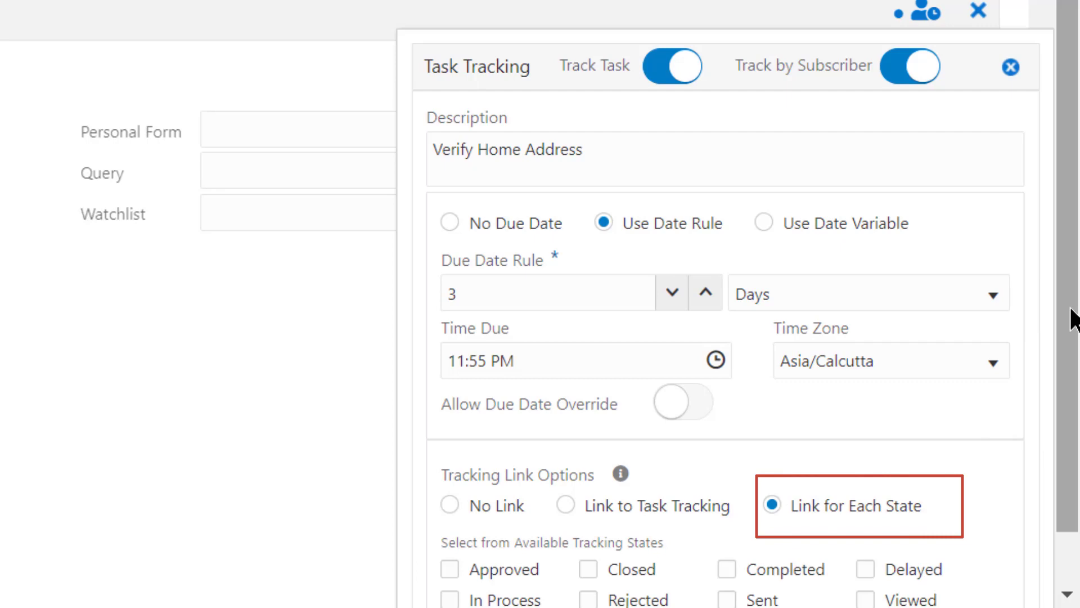
pyautogui.scroll(-1, 1074, 324)
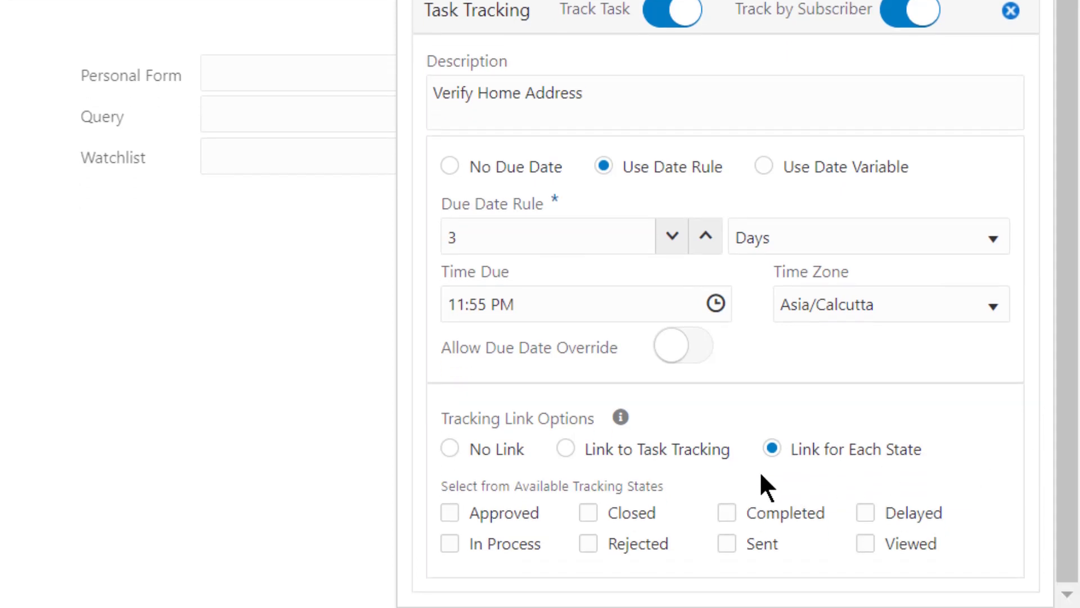
pyautogui.click(451, 544)
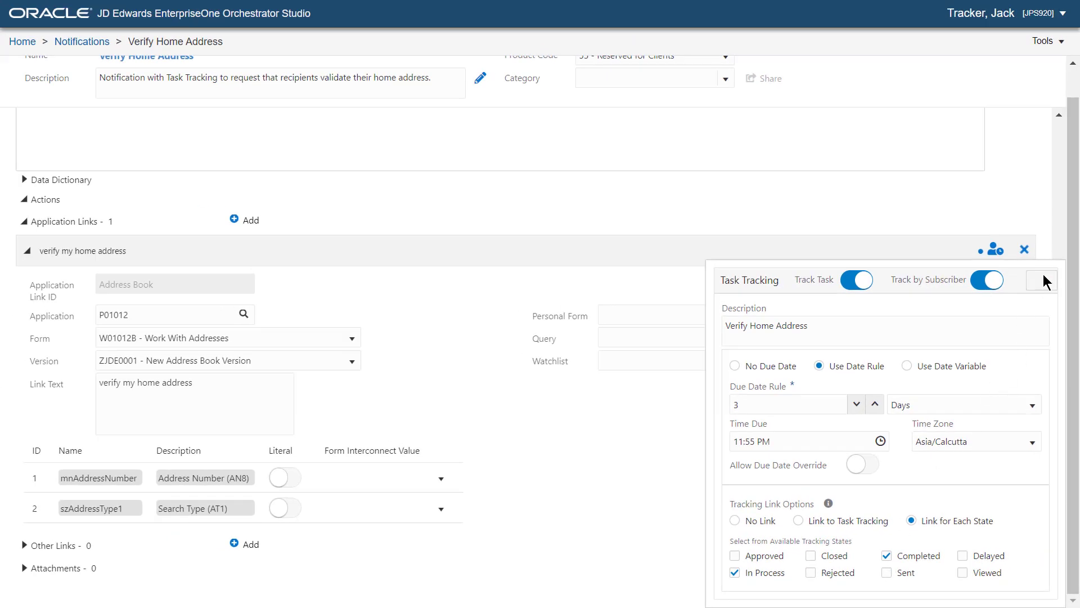
pyautogui.click(1043, 282)
# Save, paste the opening body lines and insert the Address Book.Link placeholder.
pyautogui.click(897, 68)
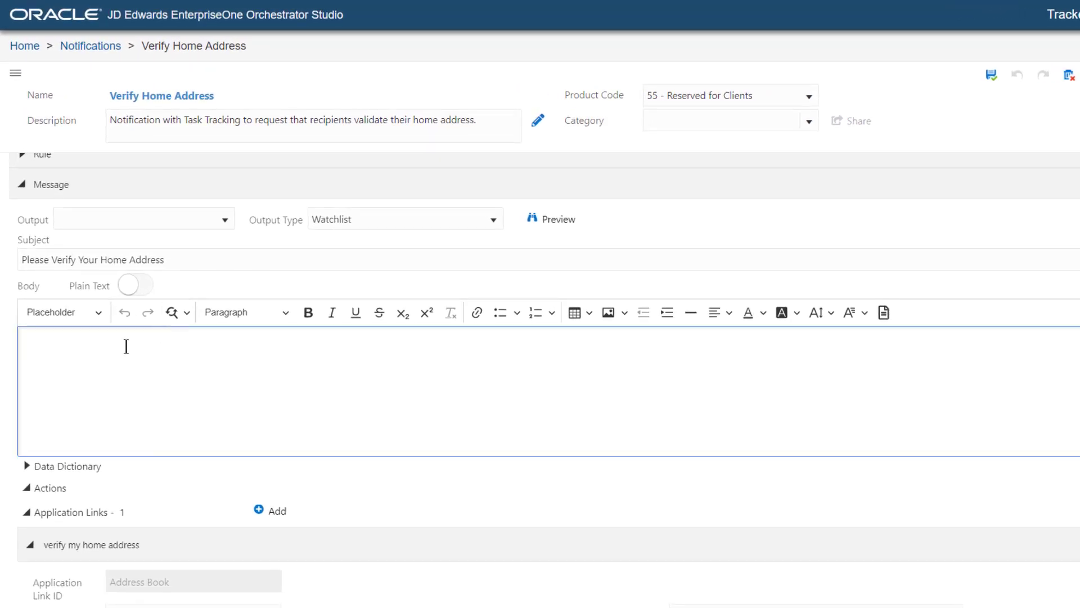
pyautogui.write('It is very important that we have accurate records for your home address. Click here to')
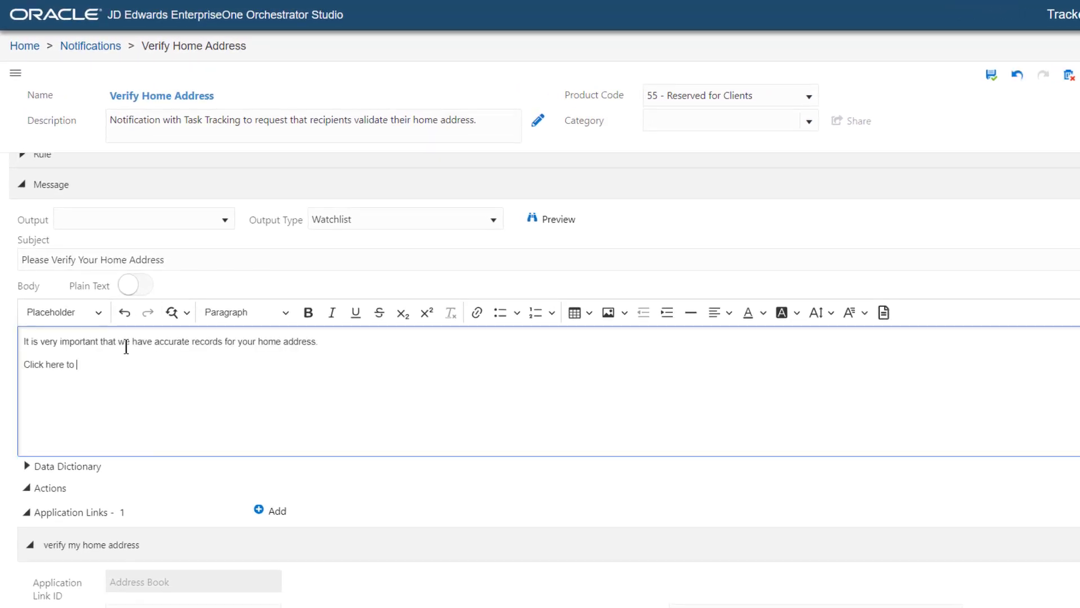
pyautogui.click(98, 313)
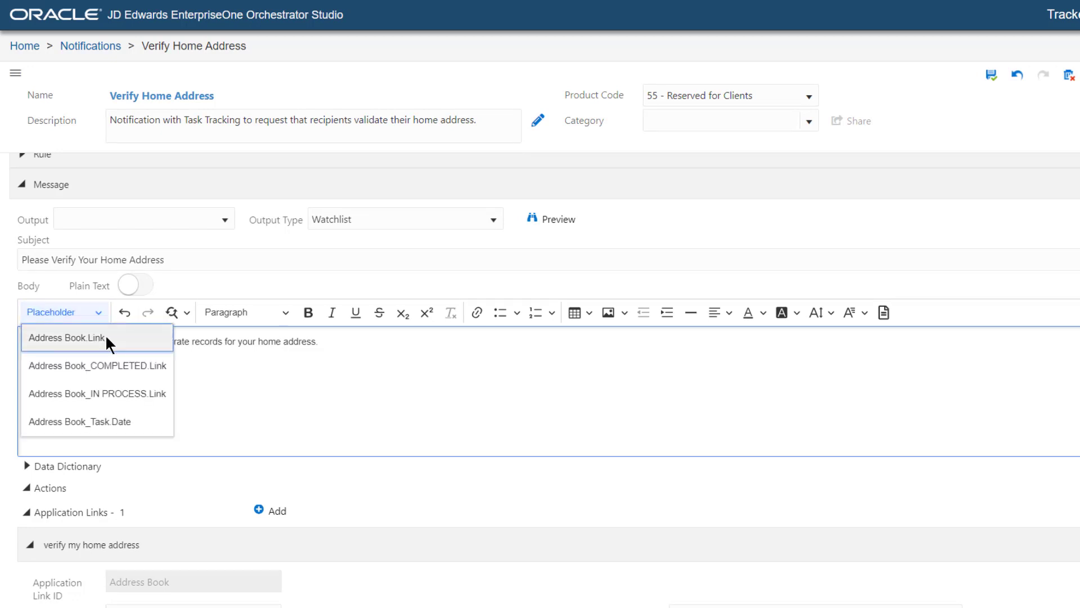
pyautogui.click(106, 338)
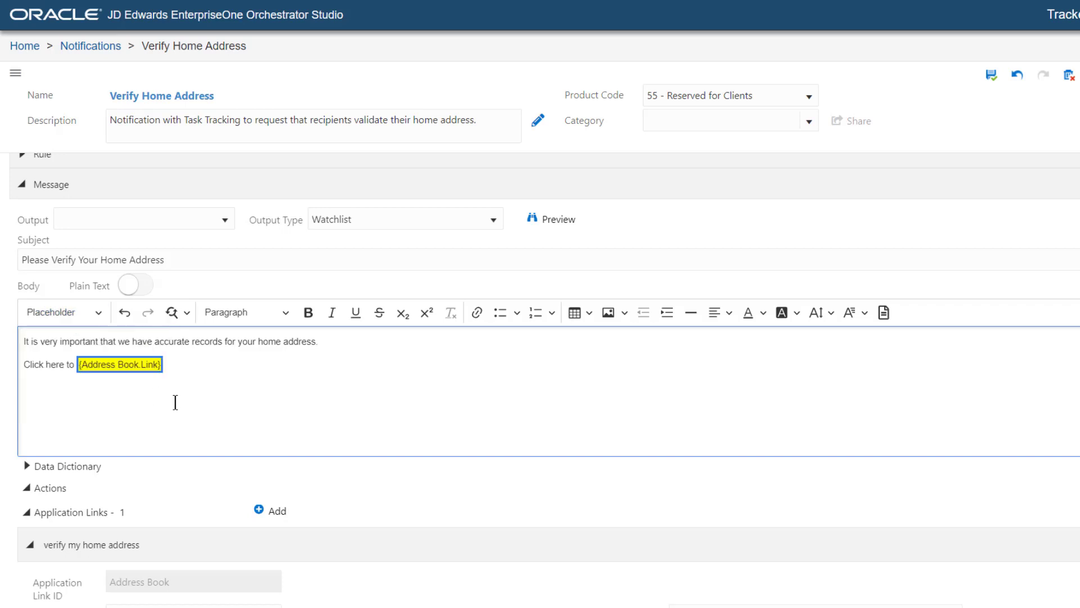
# Add 'If you are still verifying your home address, click here' with the Address Book_IN PROCESS.Link placeholder.
pyautogui.click(189, 367)
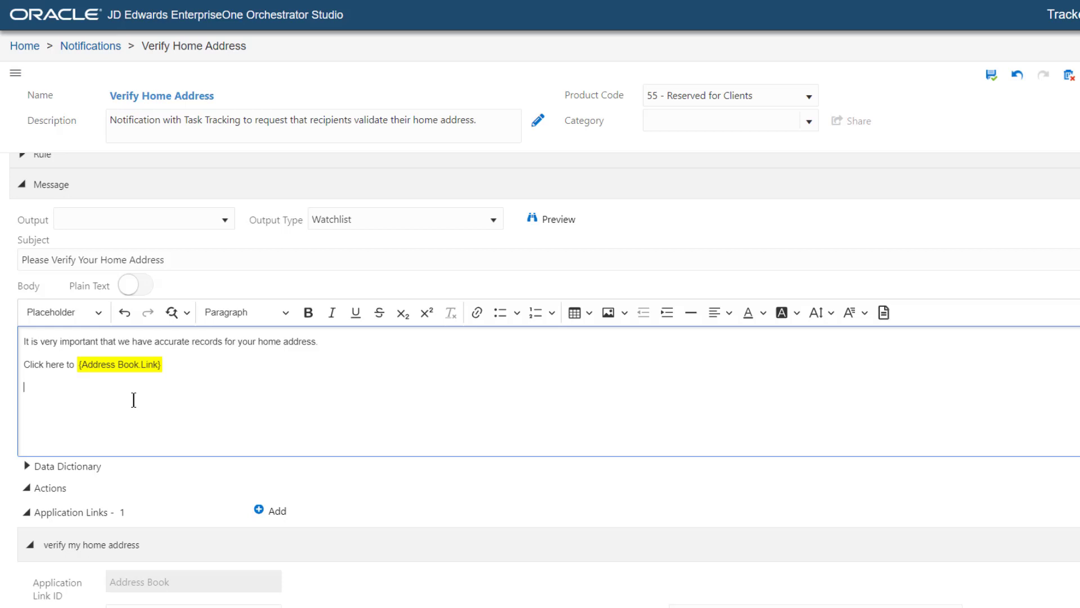
pyautogui.write('If you are still verifying your home address, click here:')
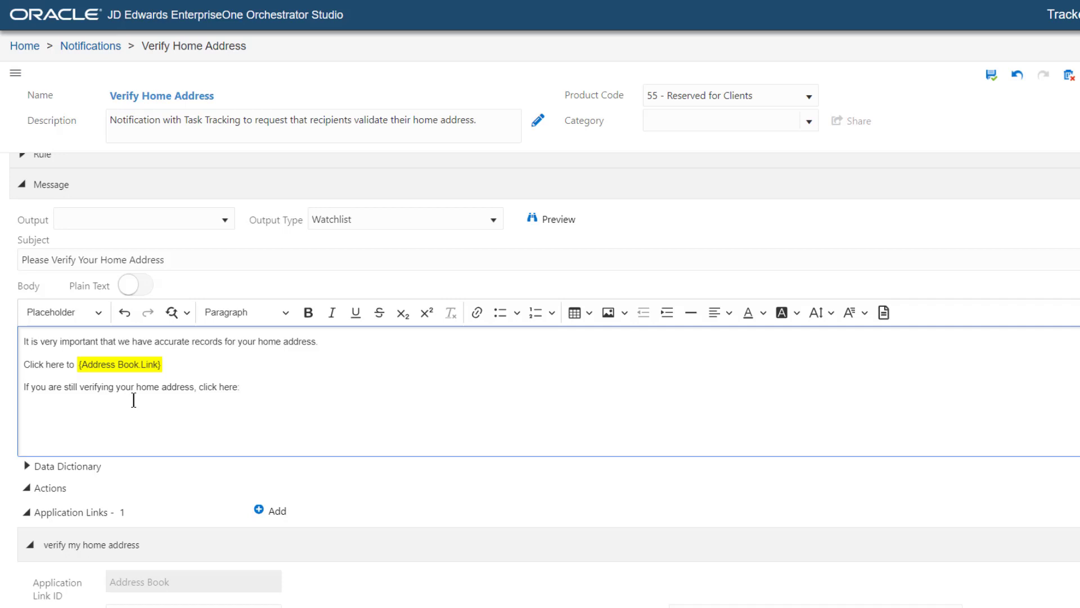
pyautogui.click(98, 321)
pyautogui.click(116, 388)
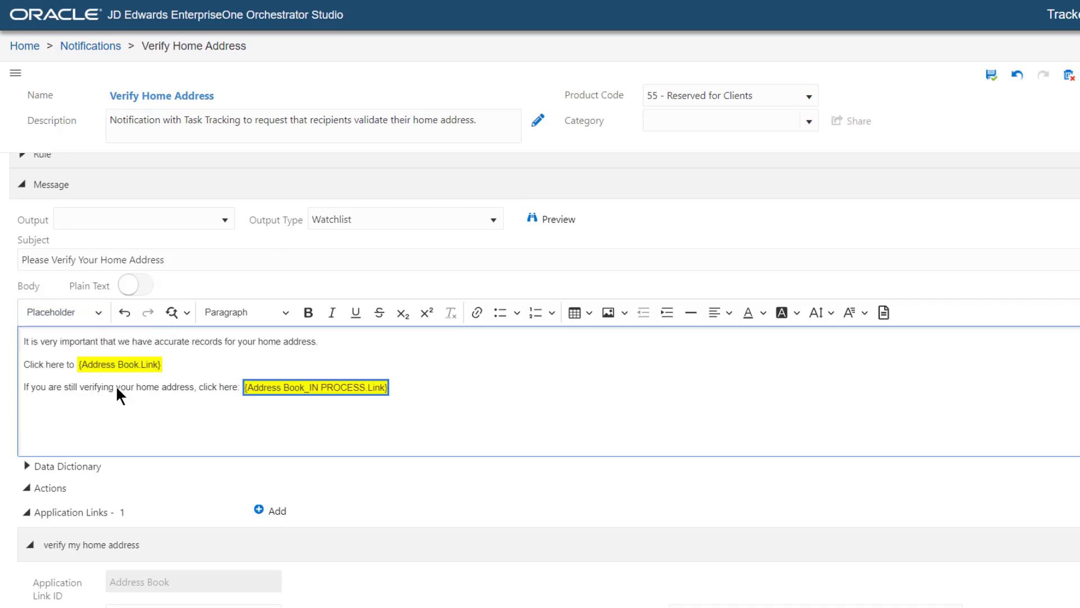
# Add 'When you have verified your home address, click here:' with the Address Book_COMPLETED.Link placeholder and save.
pyautogui.click(402, 391)
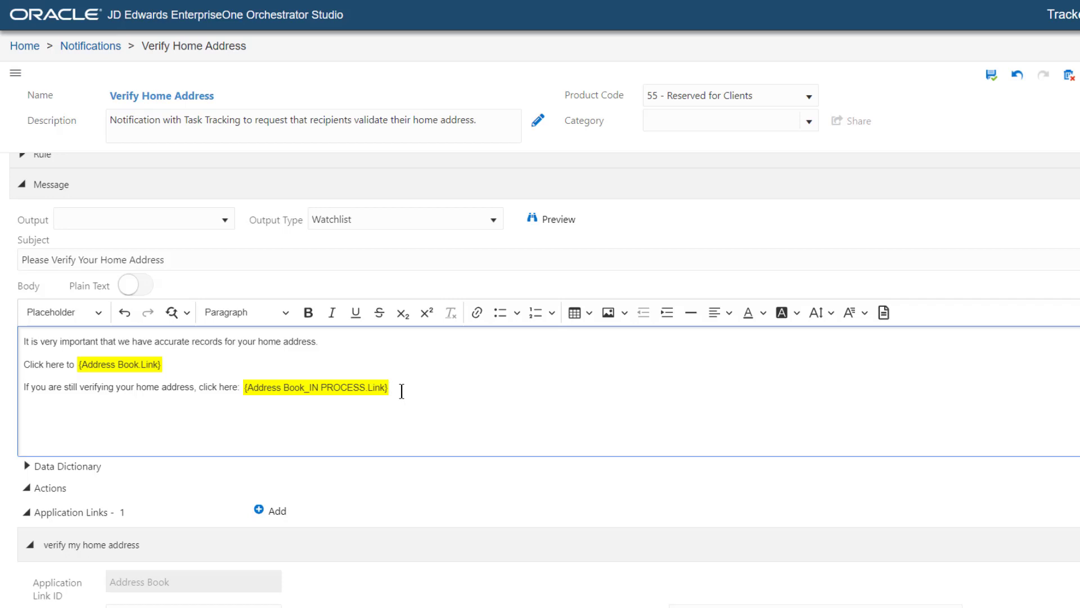
pyautogui.write('When you have verified your home address, click here:')
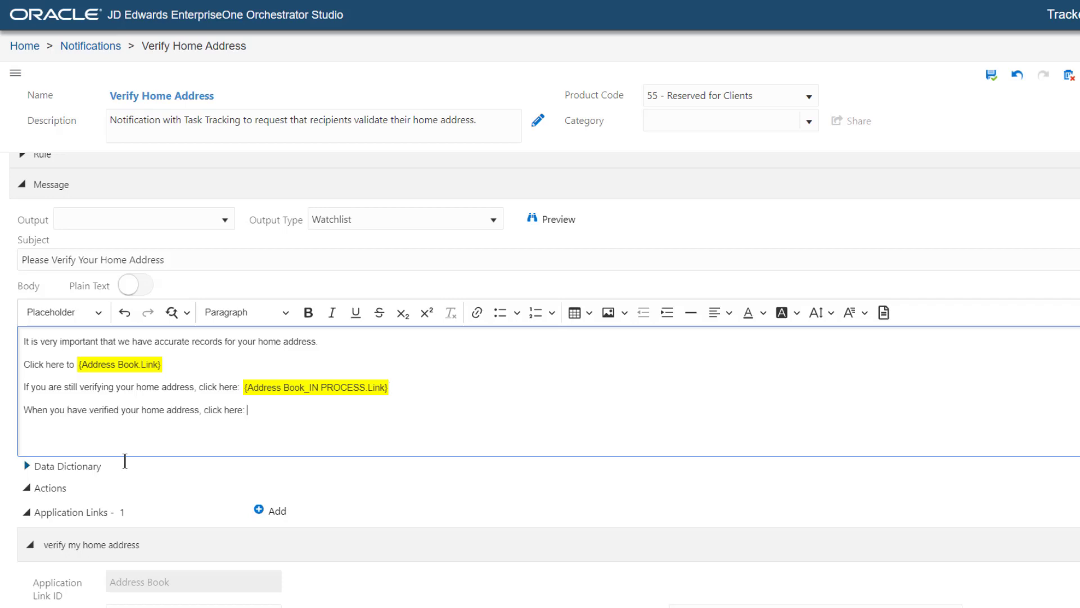
pyautogui.click(98, 314)
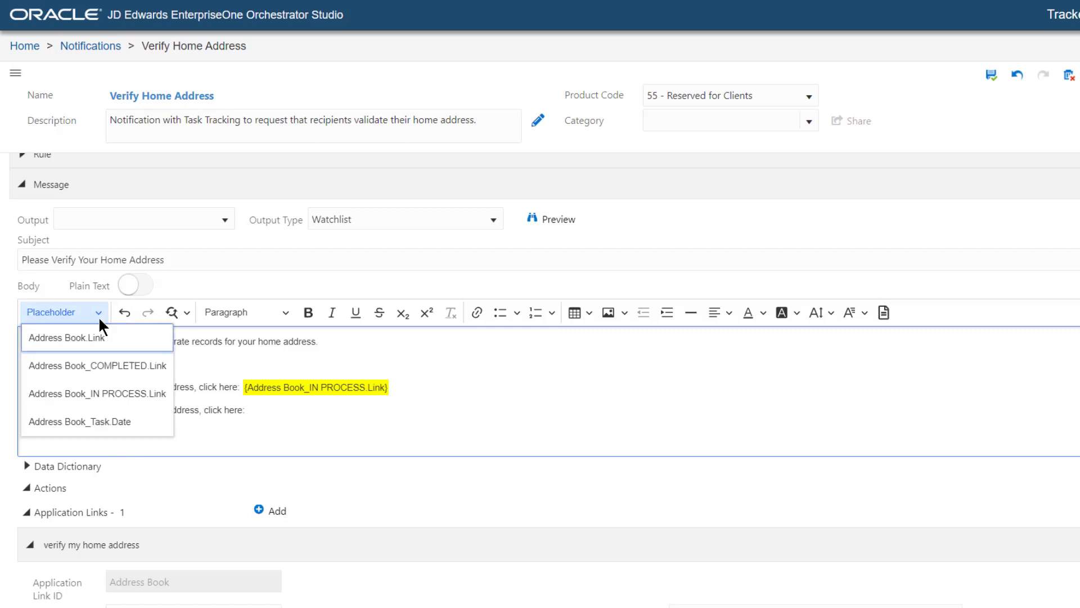
pyautogui.click(120, 367)
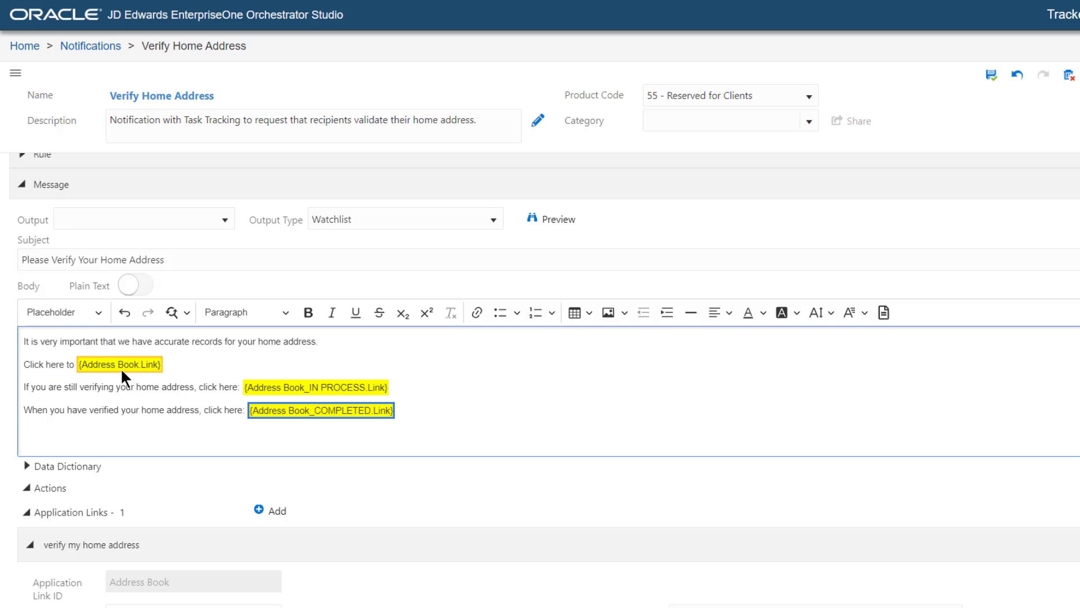
pyautogui.click(991, 74)
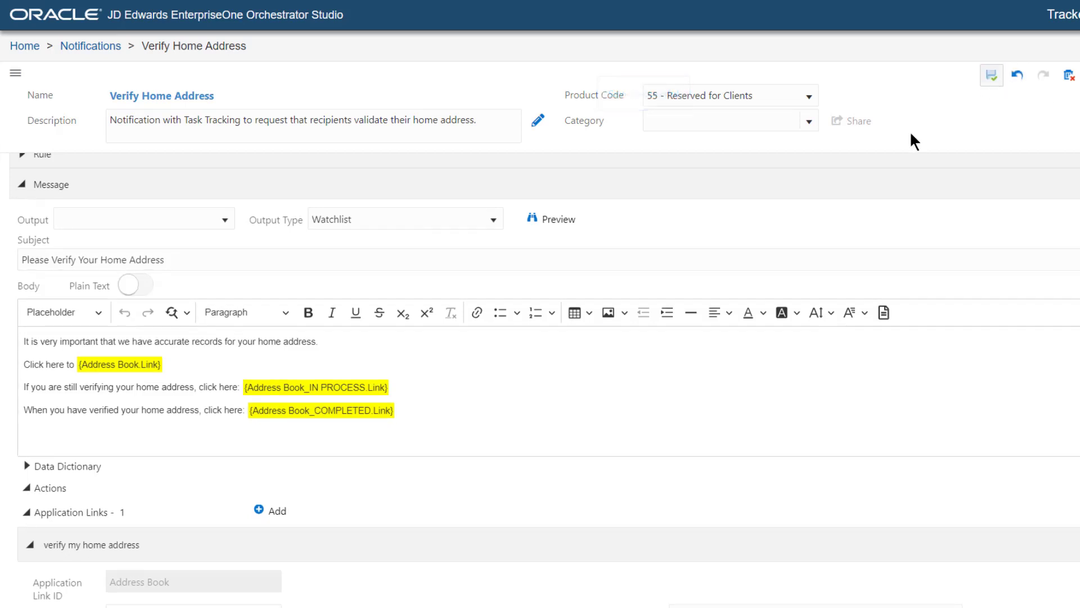
pyautogui.click(553, 222)
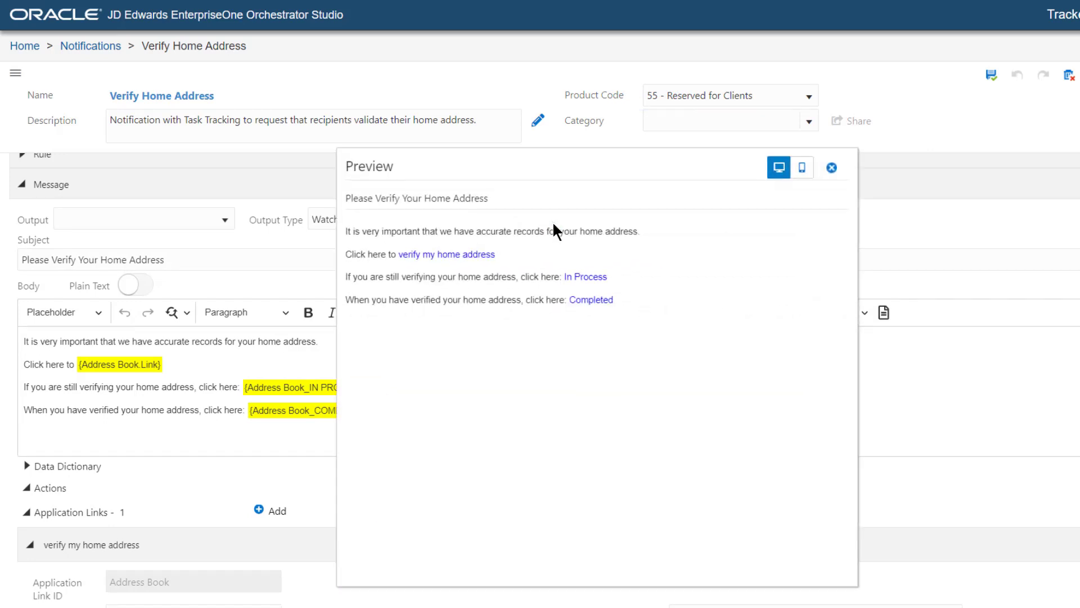
pyautogui.click(837, 170)
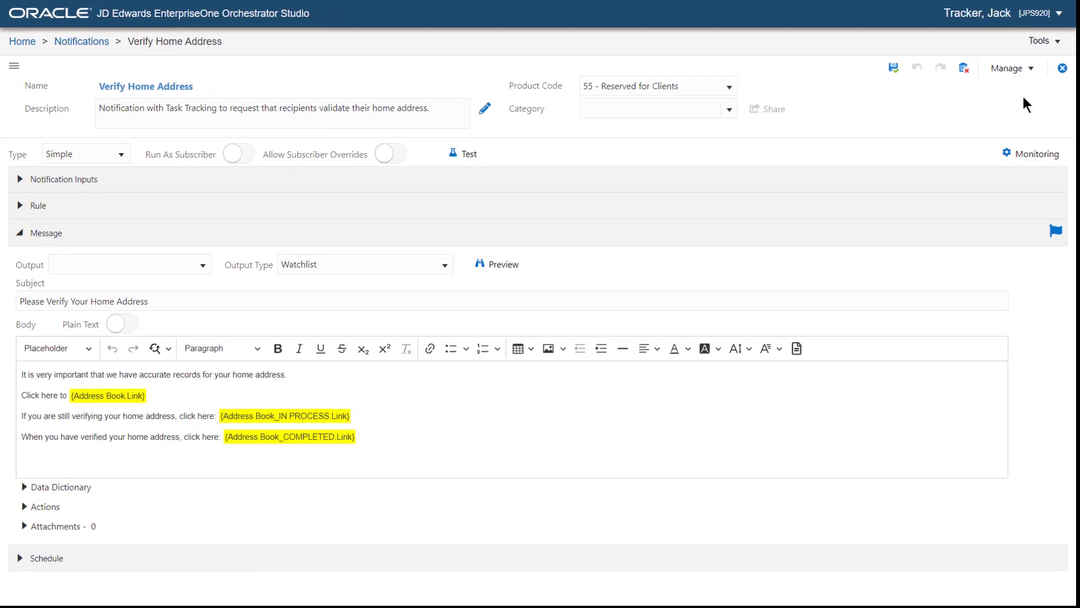
# In the EnterpriseOne web client's My Subscriptions, add a subscription to Verify Home Address.
pyautogui.click(1050, 42)
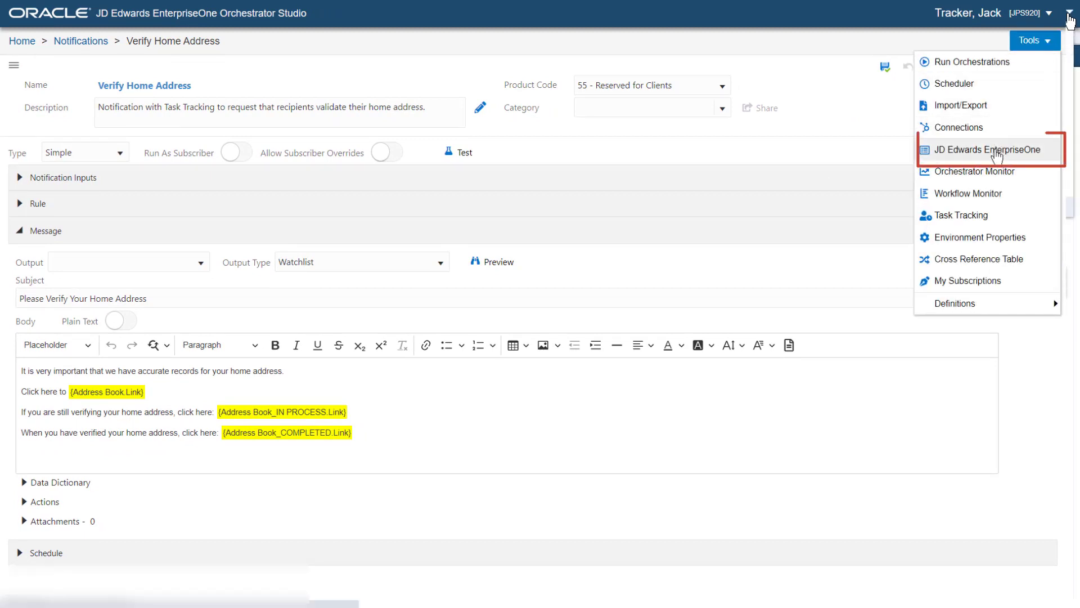
pyautogui.click(988, 149)
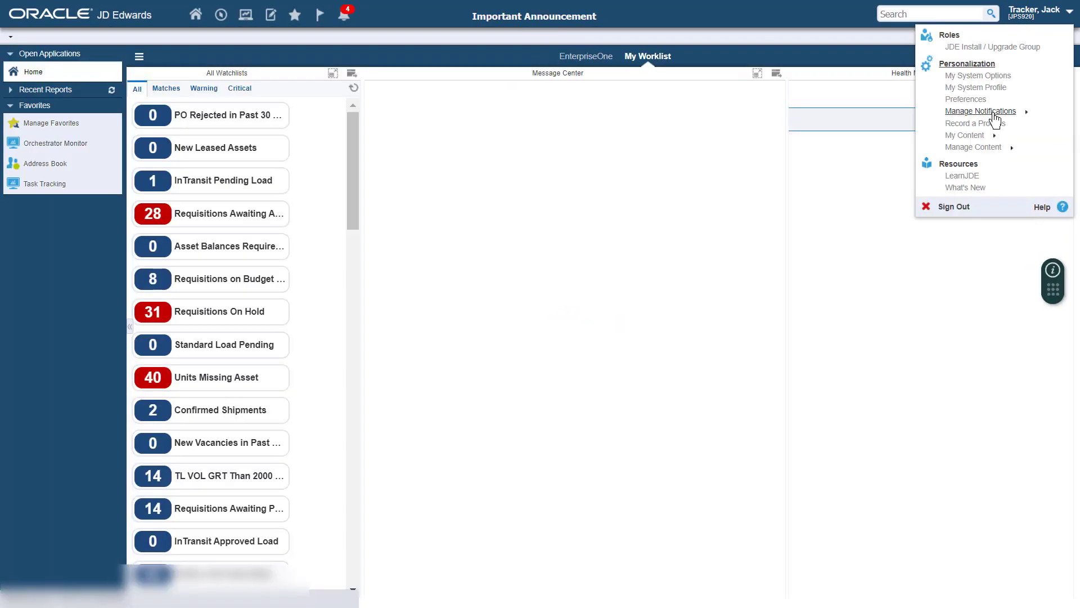
pyautogui.click(994, 112)
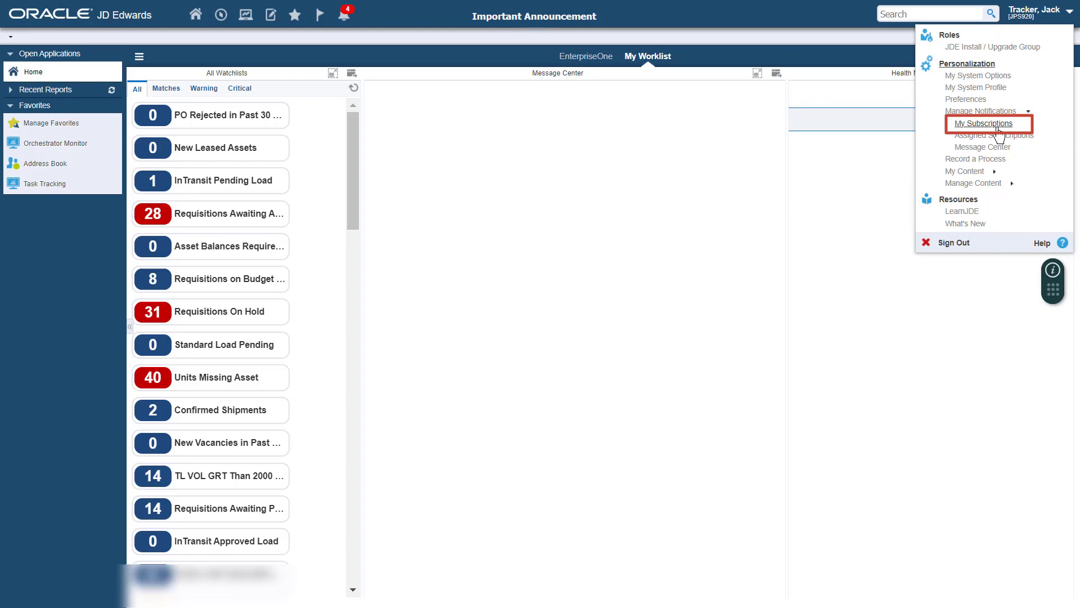
pyautogui.click(990, 124)
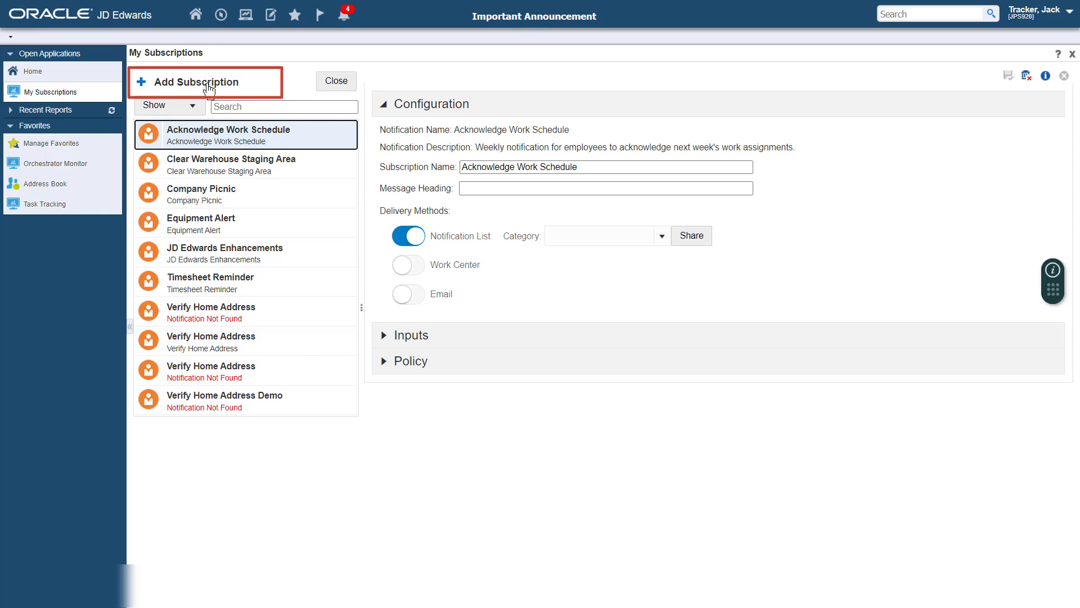
pyautogui.click(209, 87)
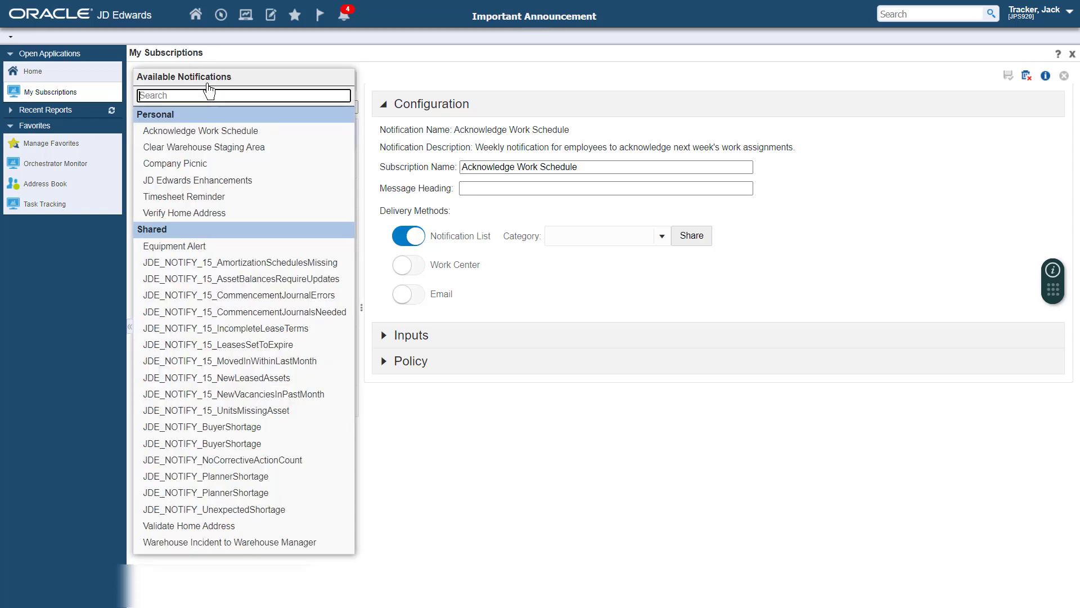
pyautogui.click(210, 214)
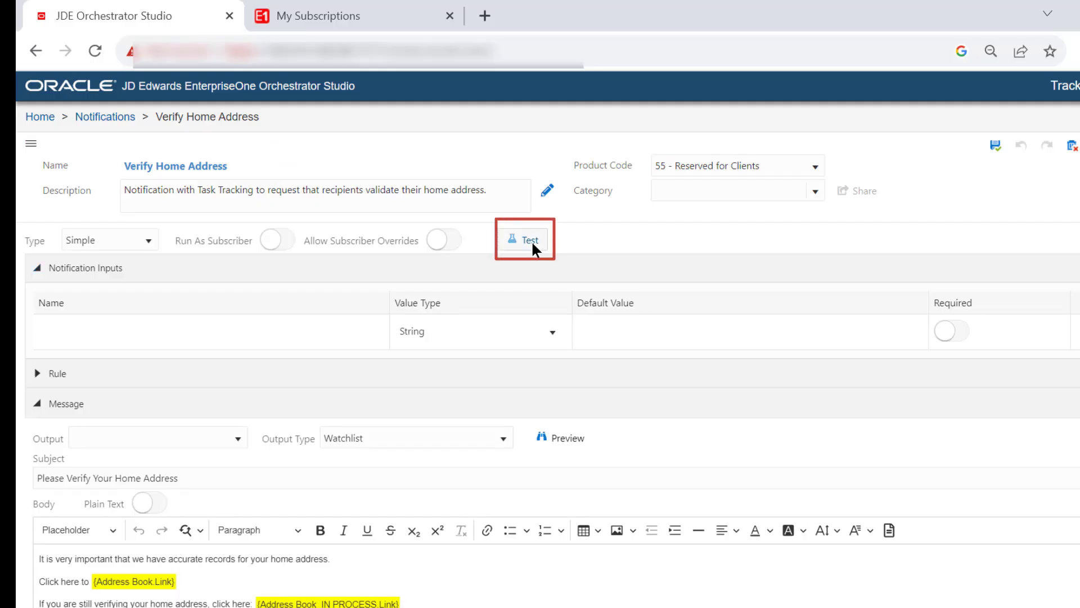
# Run a successful notification test, then view the received notifications list in EnterpriseOne.
pyautogui.click(530, 240)
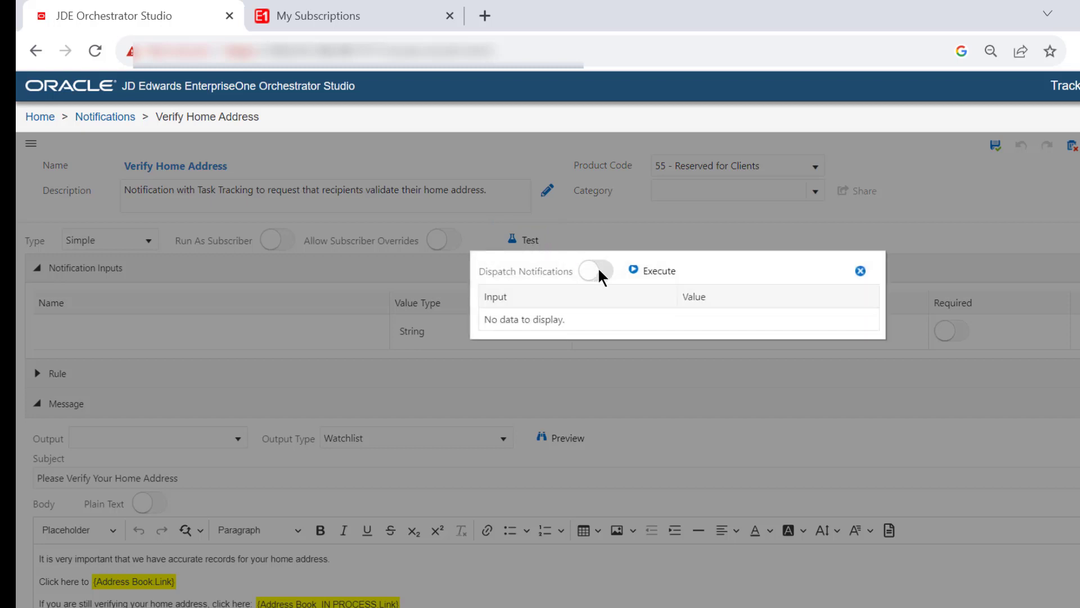
pyautogui.click(649, 273)
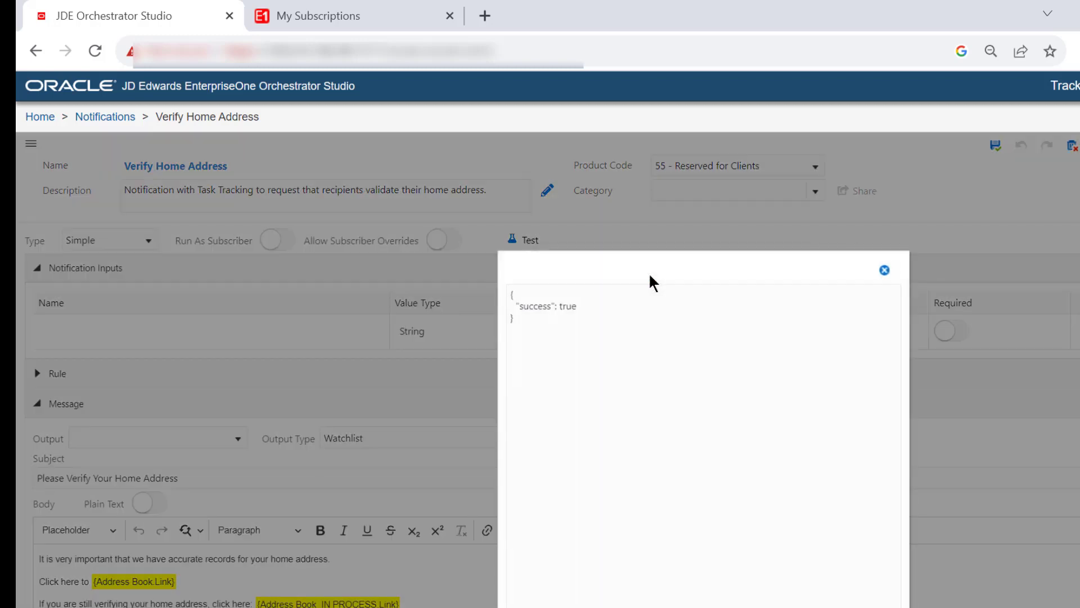
pyautogui.click(881, 235)
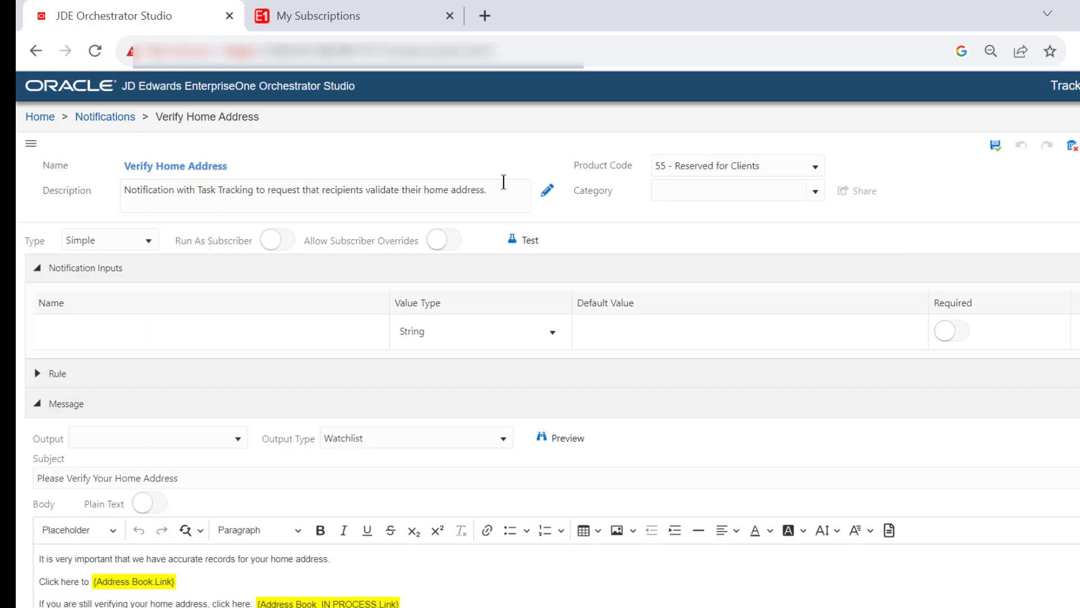
pyautogui.click(335, 16)
pyautogui.click(392, 90)
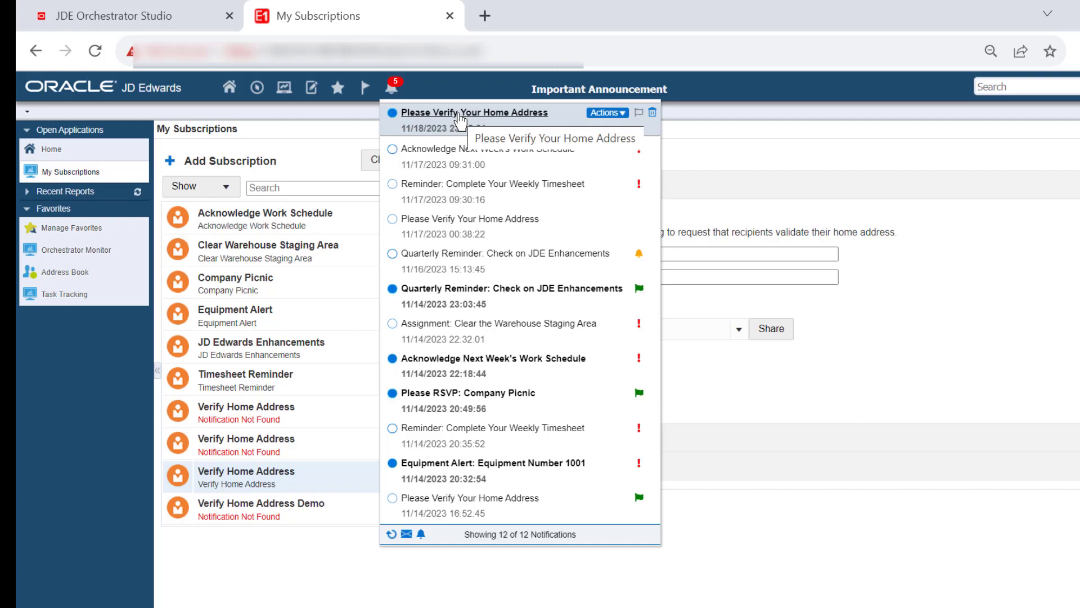
# Open the Please Verify Your Home Address notification's details, review its links, and close it.
pyautogui.click(460, 115)
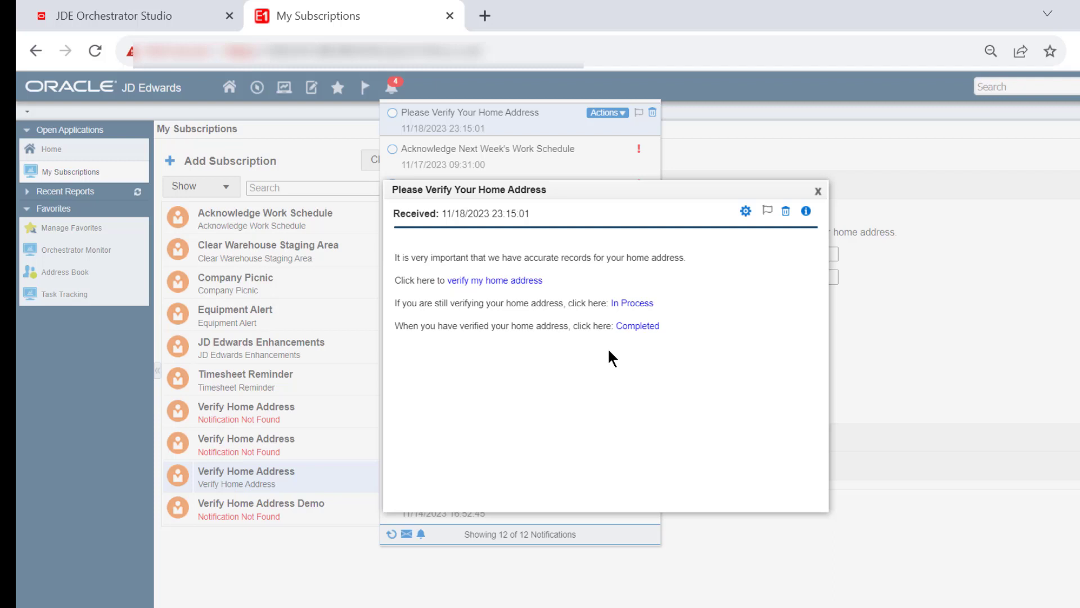
pyautogui.click(818, 190)
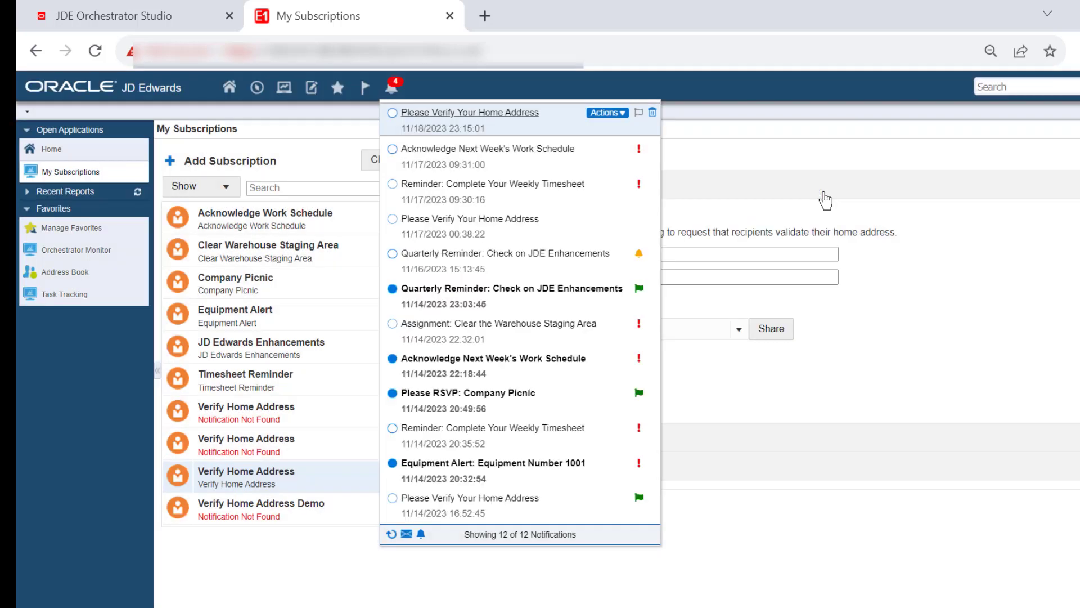
# Launch Work With Task Tracking (P980070) from the Navigator's Fast Path.
pyautogui.click(392, 87)
pyautogui.click(258, 87)
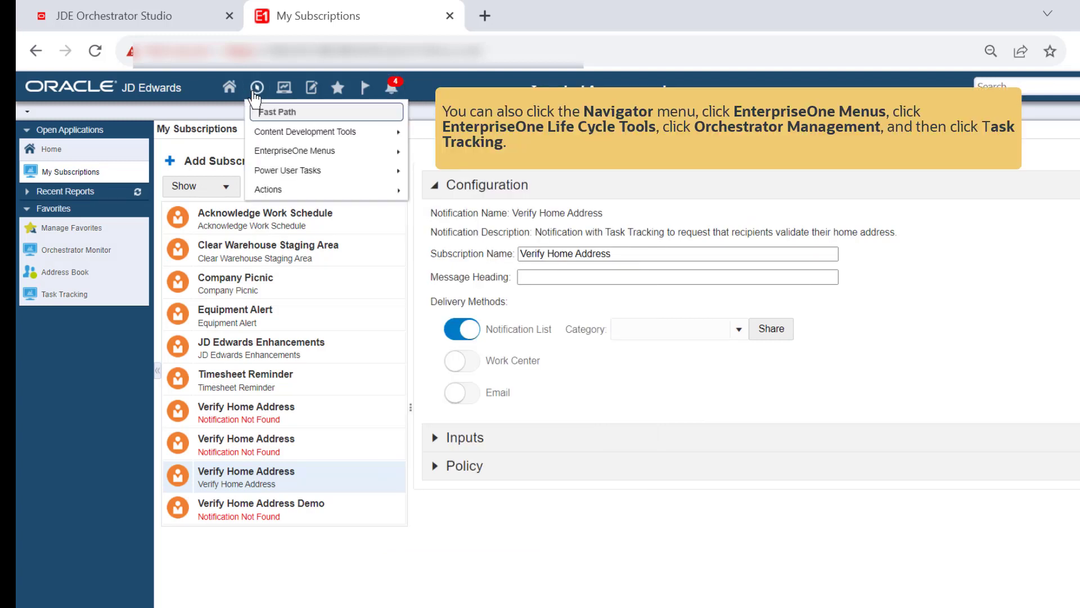
pyautogui.click(271, 110)
pyautogui.write('P980070')
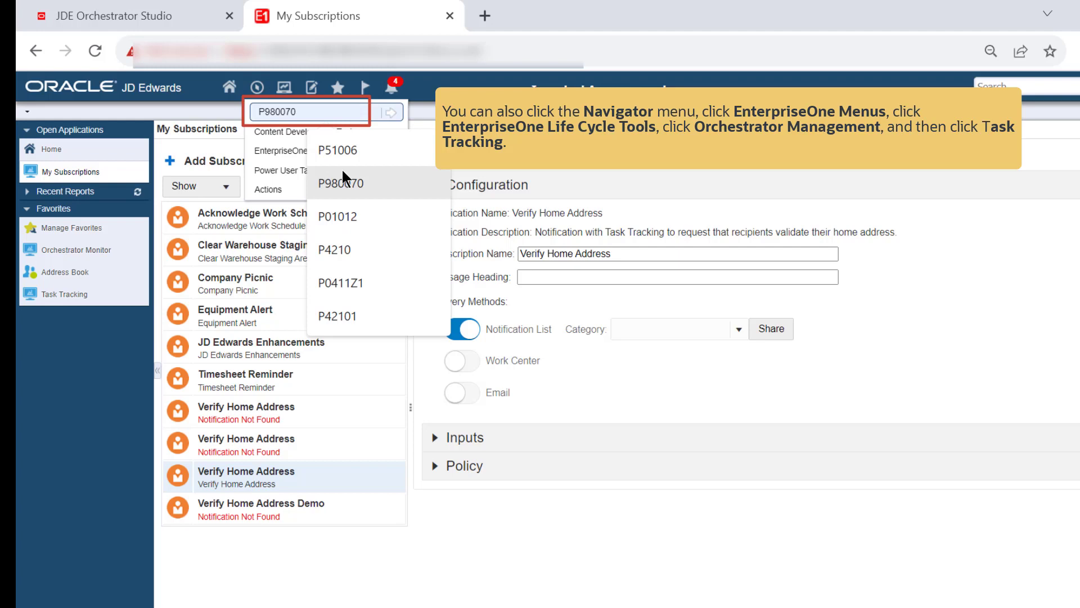
pyautogui.click(342, 170)
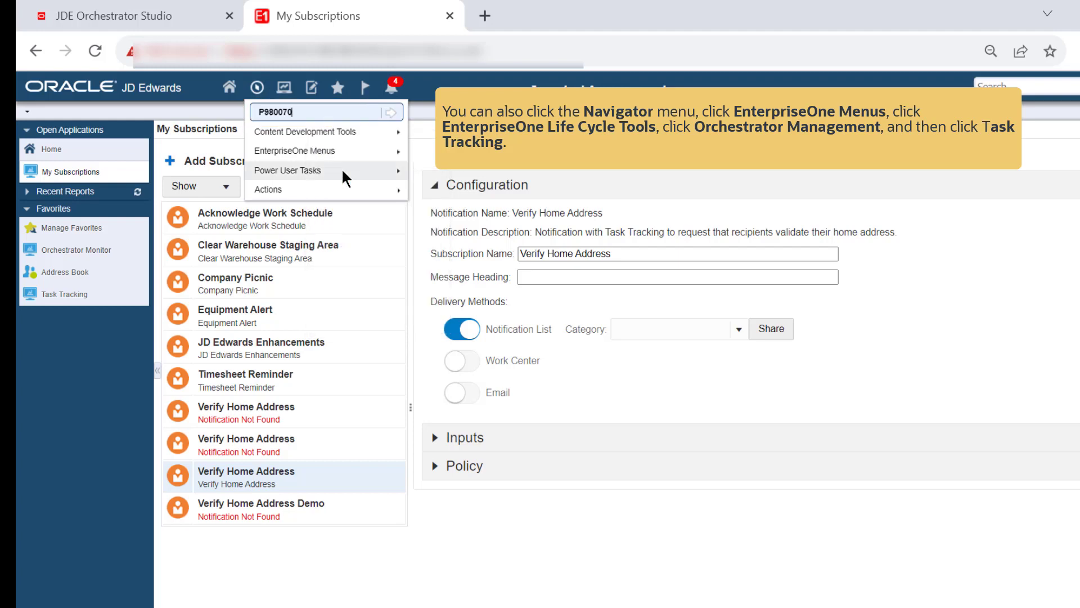
pyautogui.click(394, 113)
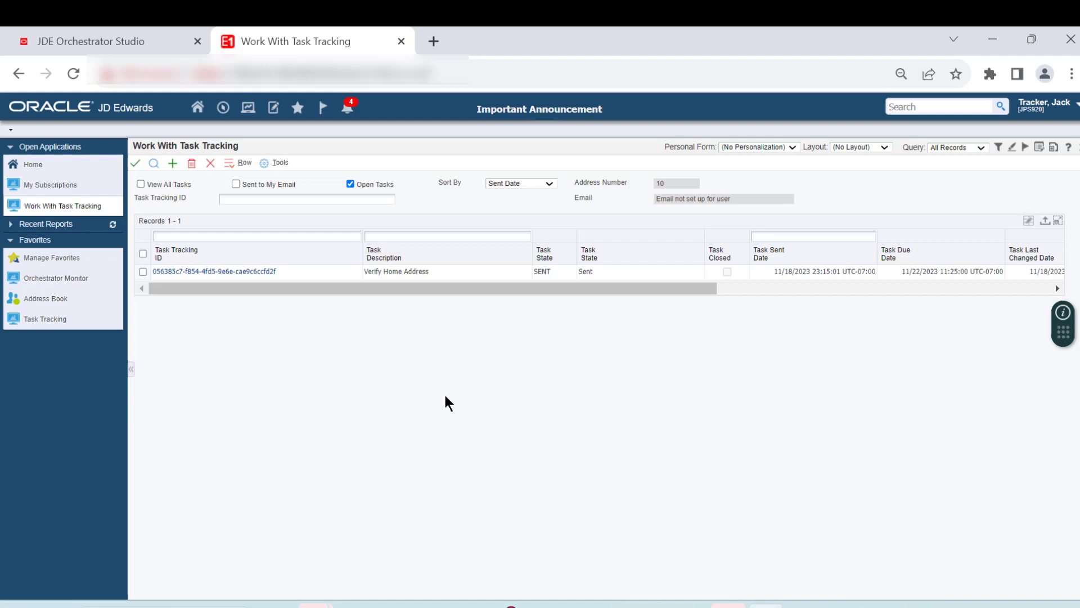
# Mark the Verify Home Address task In Process from its notification, then refresh the task list.
pyautogui.click(348, 108)
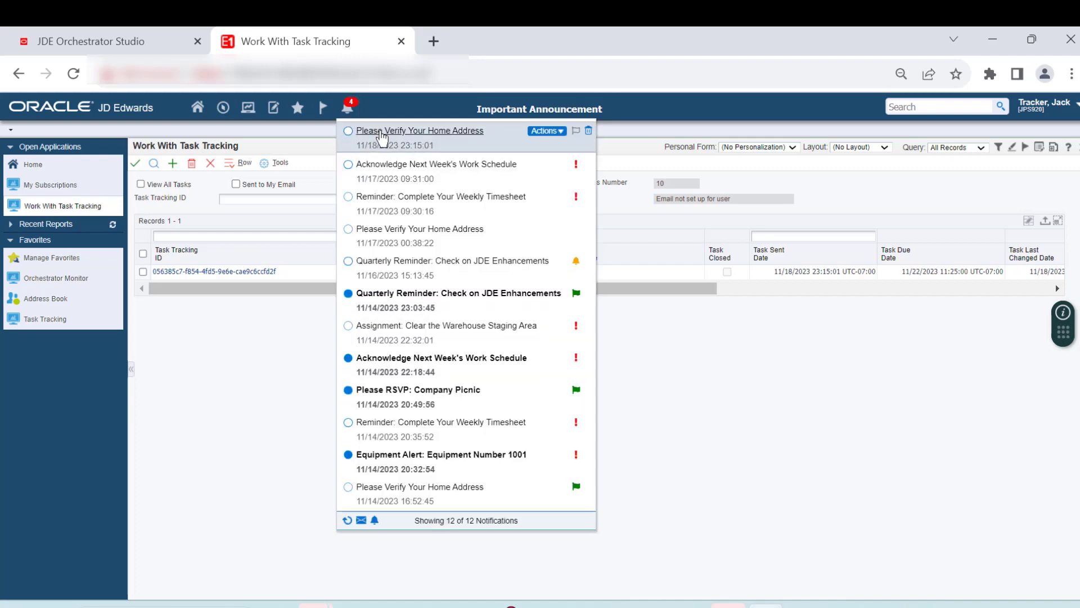
pyautogui.click(382, 135)
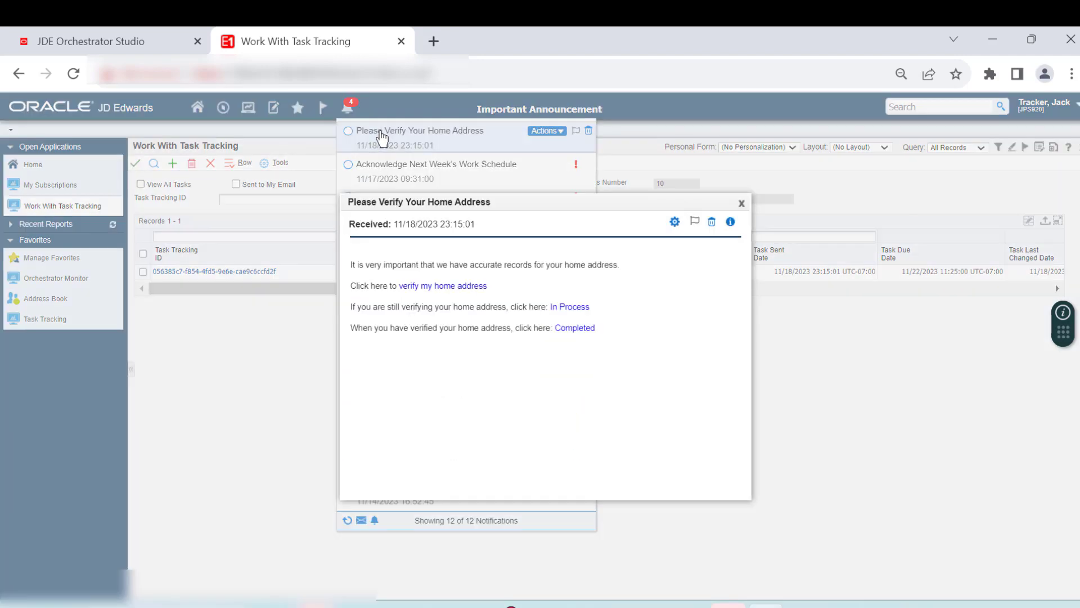
pyautogui.click(570, 307)
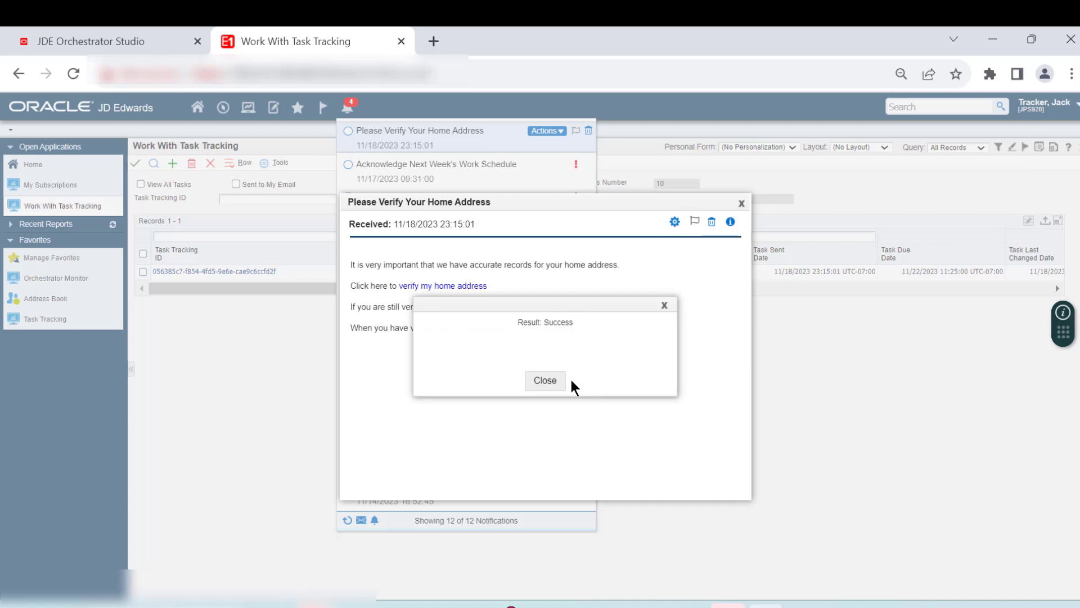
pyautogui.click(548, 381)
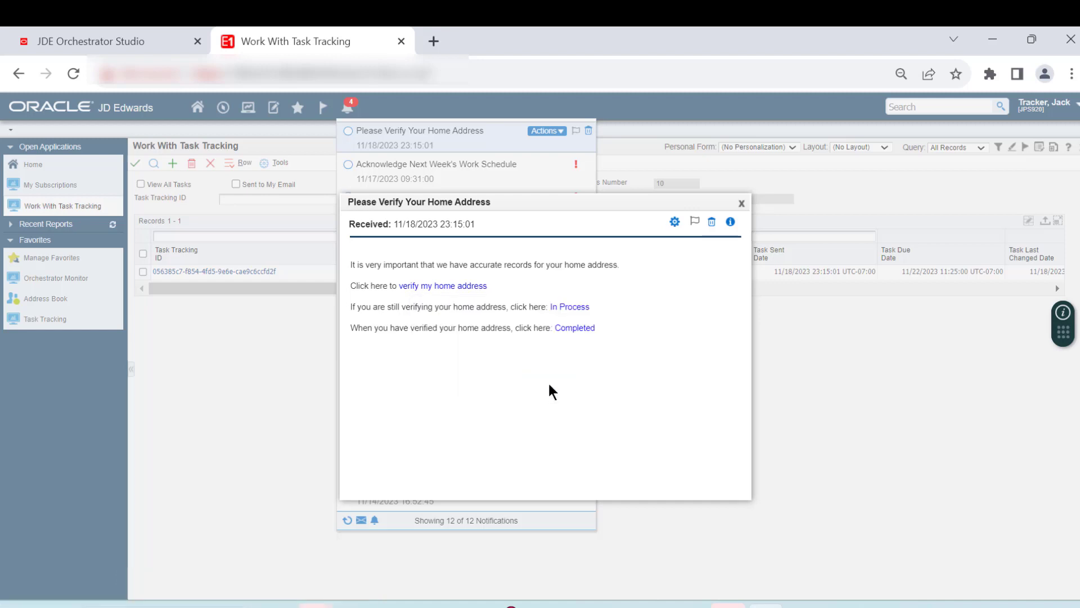
pyautogui.click(741, 203)
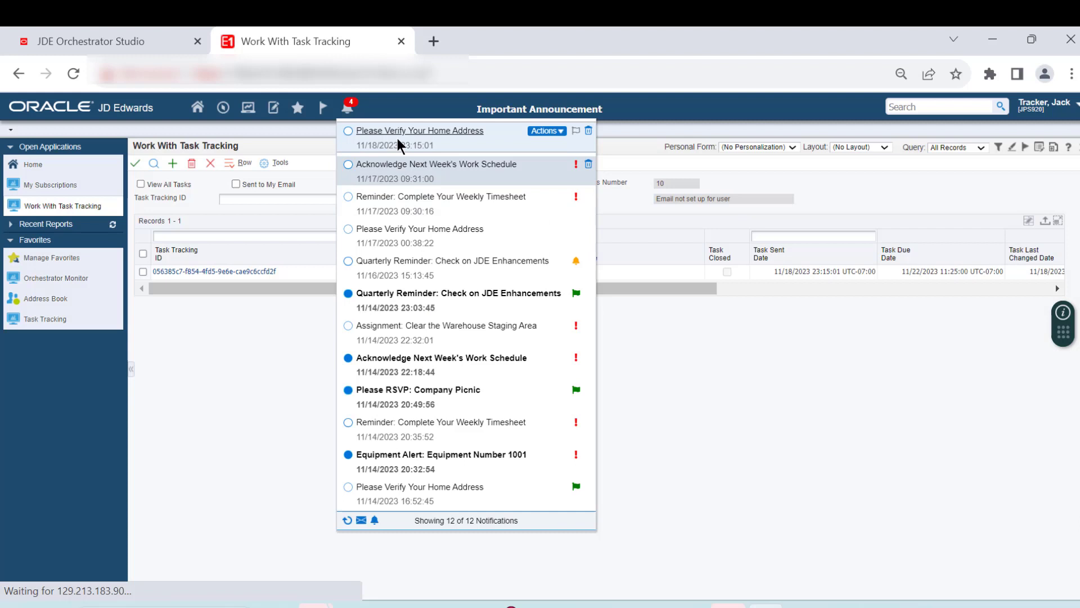
pyautogui.click(351, 110)
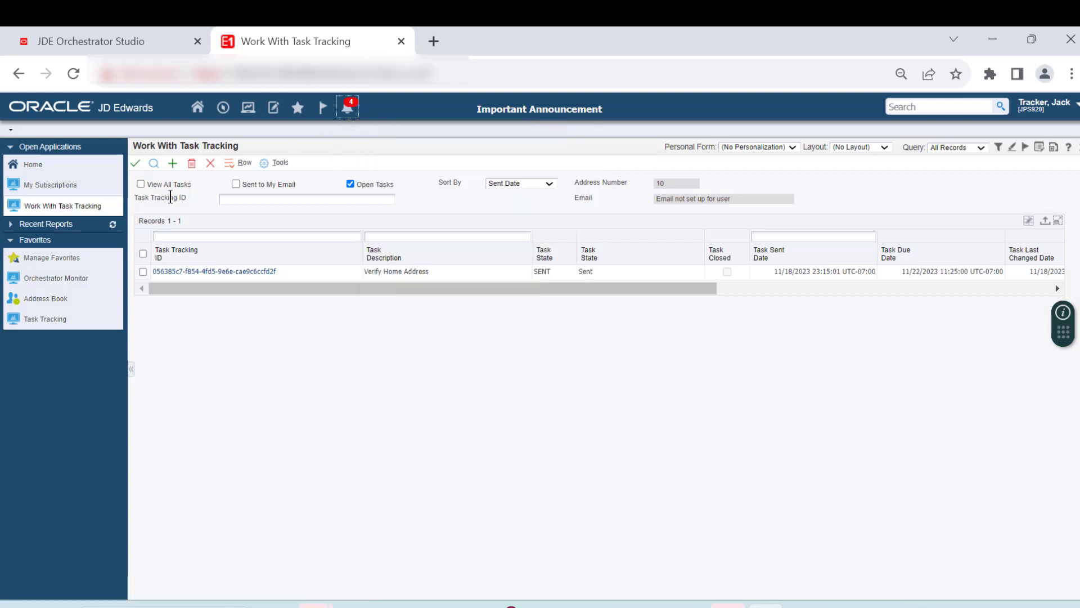
pyautogui.click(155, 164)
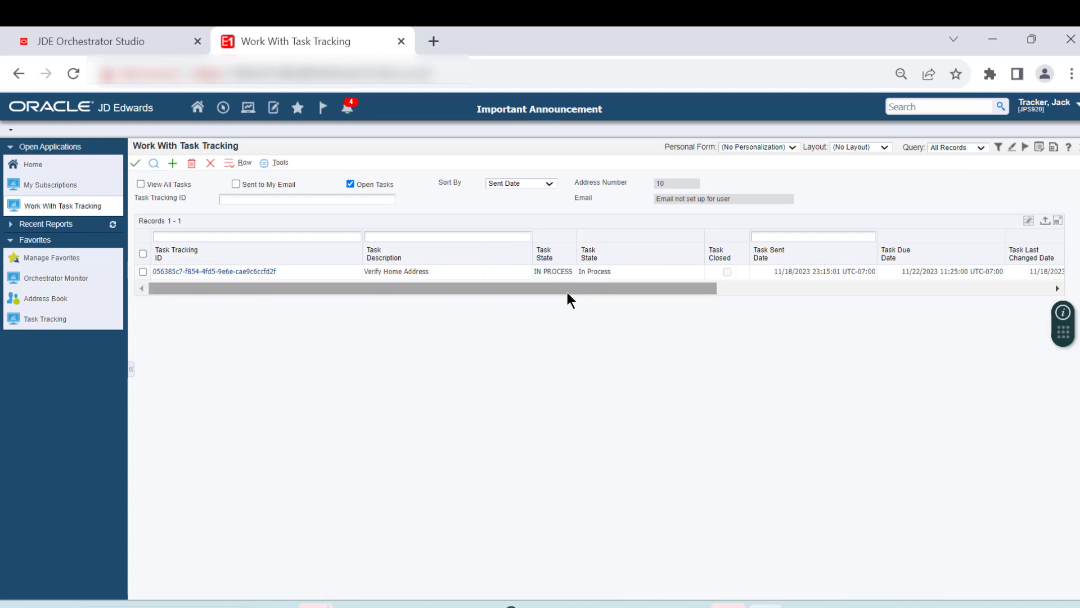
# Mark the Verify Home Address task Completed from its notification's details.
pyautogui.click(349, 108)
pyautogui.click(383, 133)
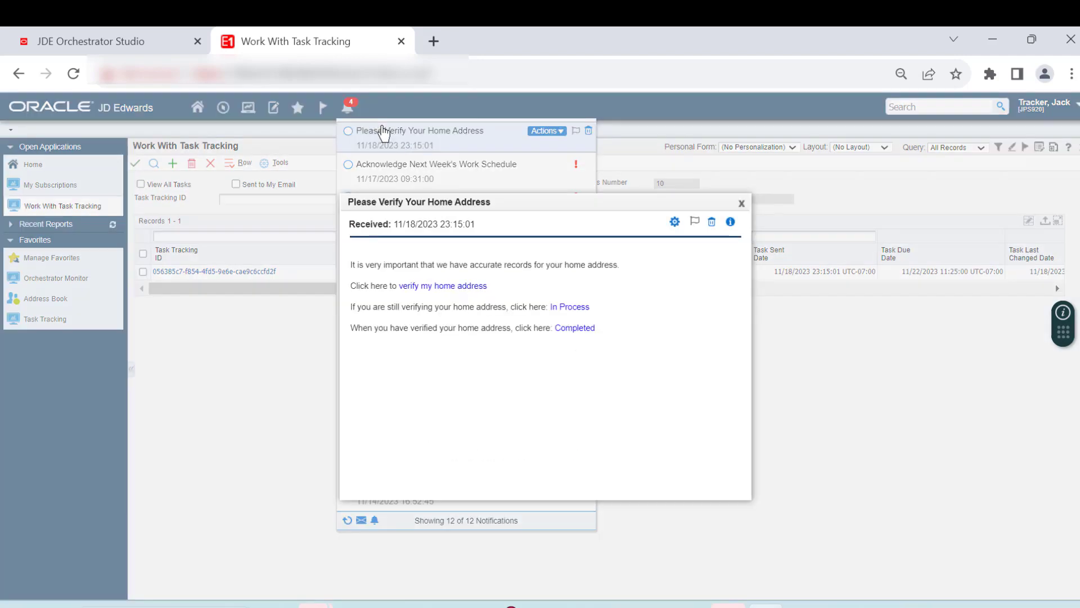
pyautogui.click(569, 328)
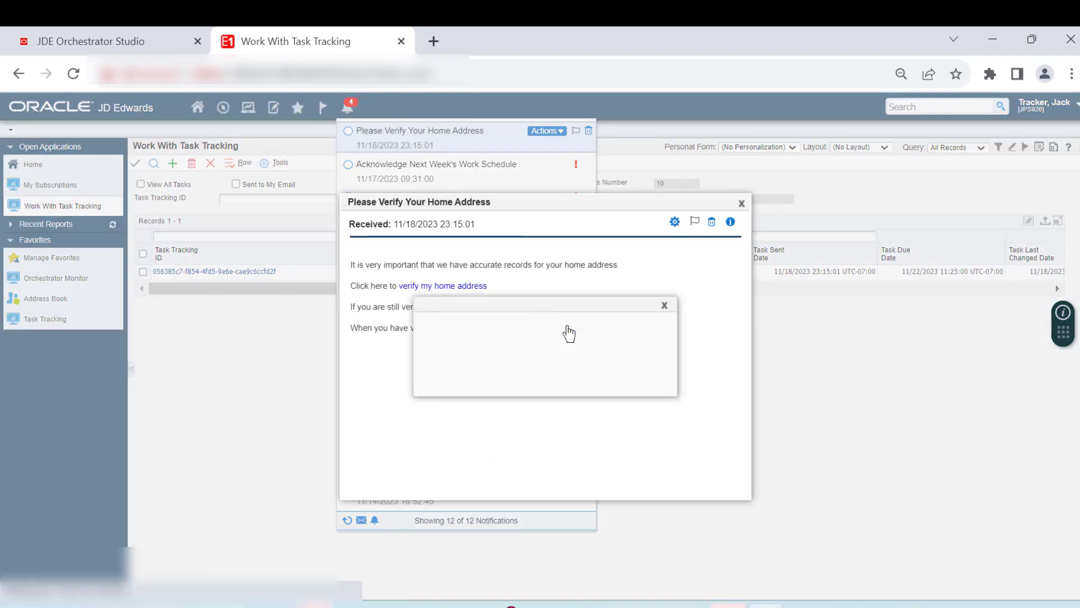
pyautogui.click(541, 382)
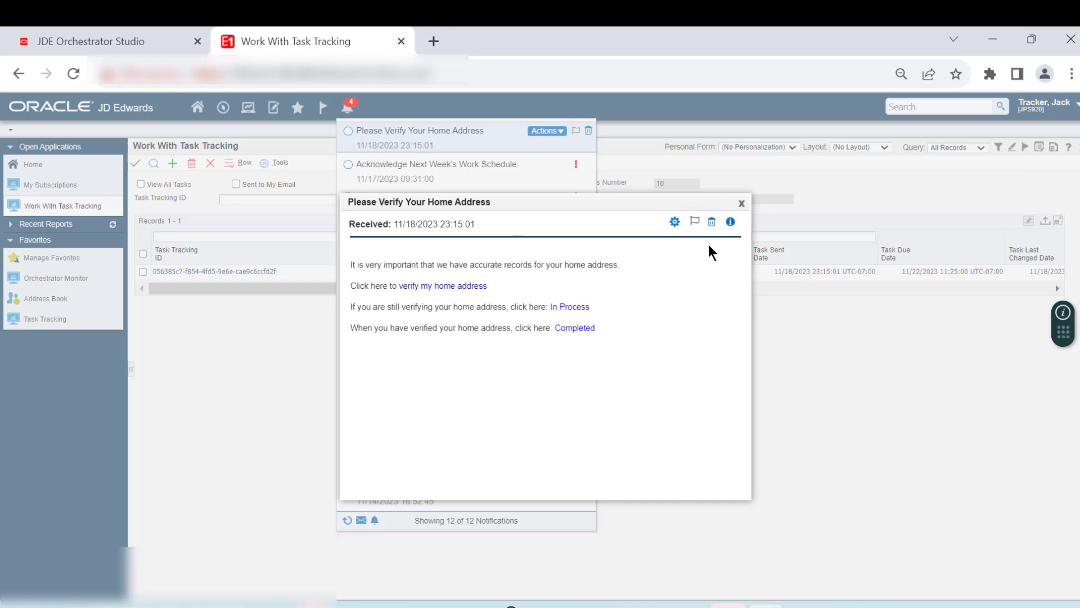
pyautogui.click(742, 203)
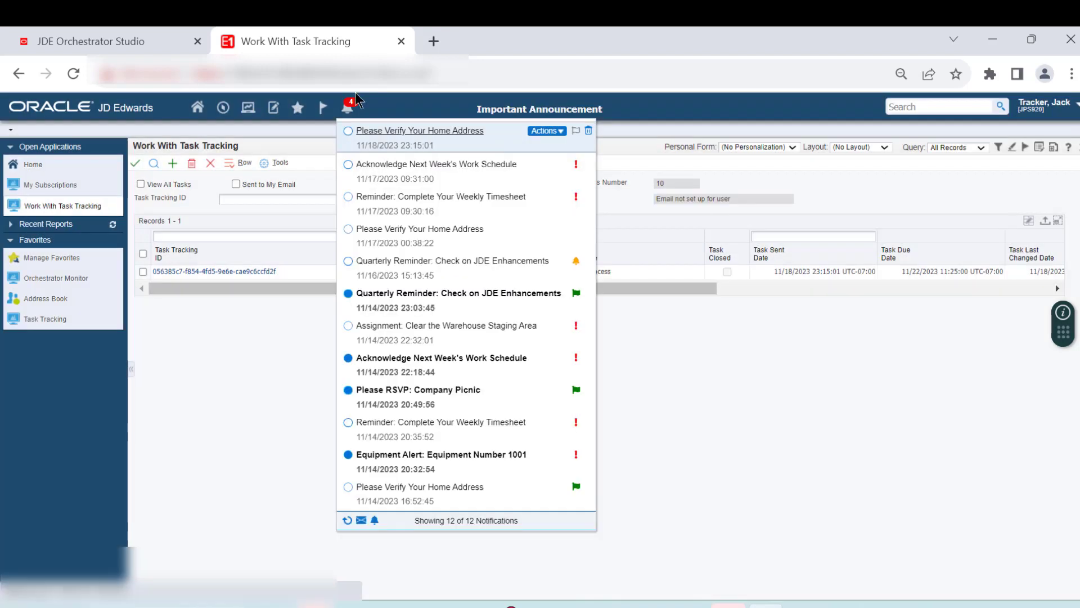
# Refresh the task list with closed tasks included and select the Verify Home Address task.
pyautogui.click(156, 169)
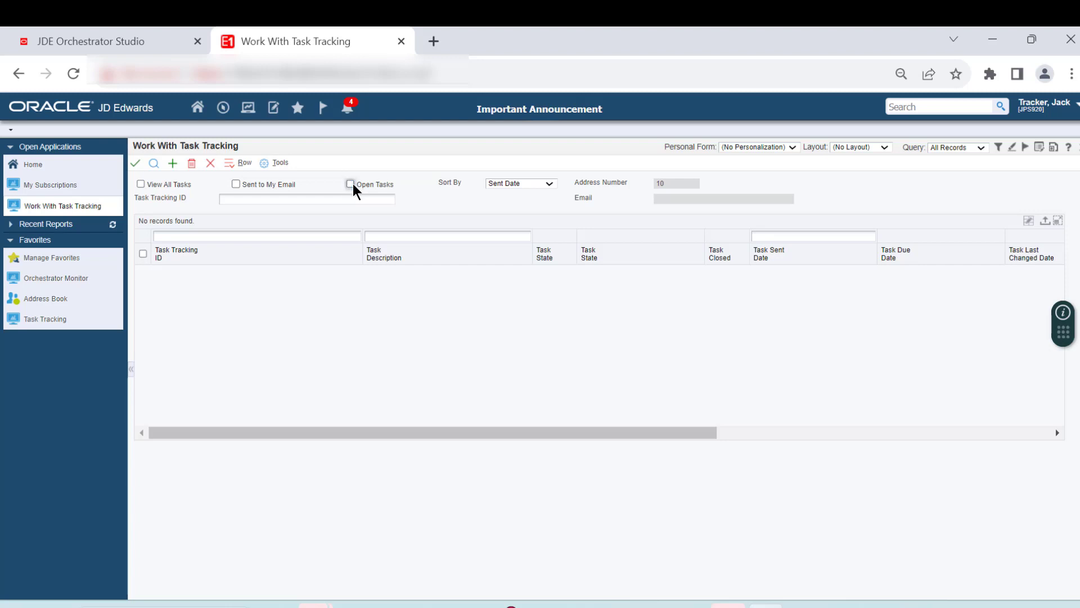
pyautogui.click(351, 184)
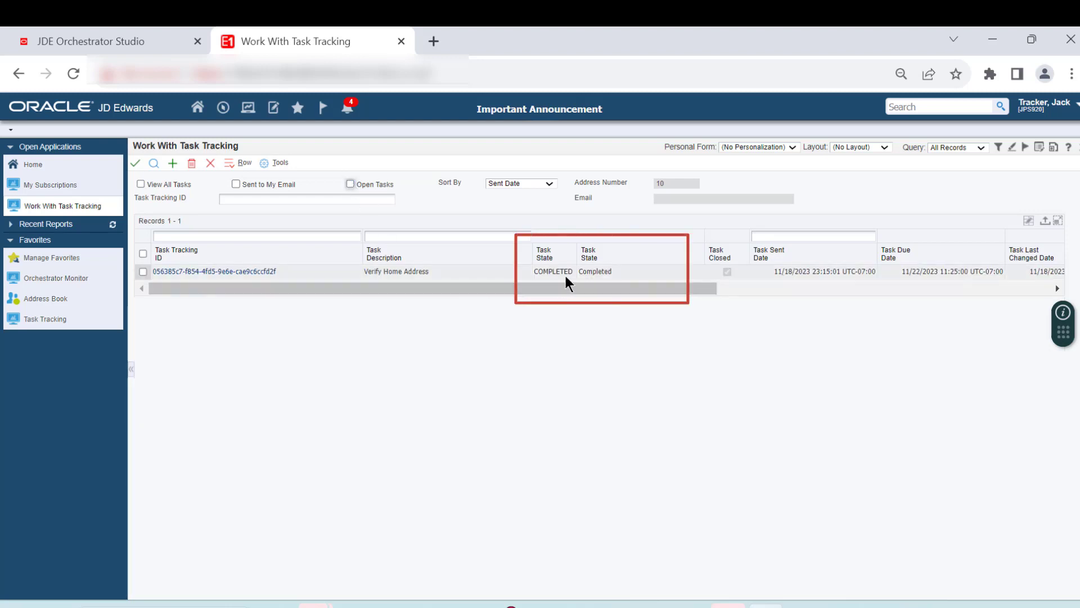
pyautogui.click(143, 271)
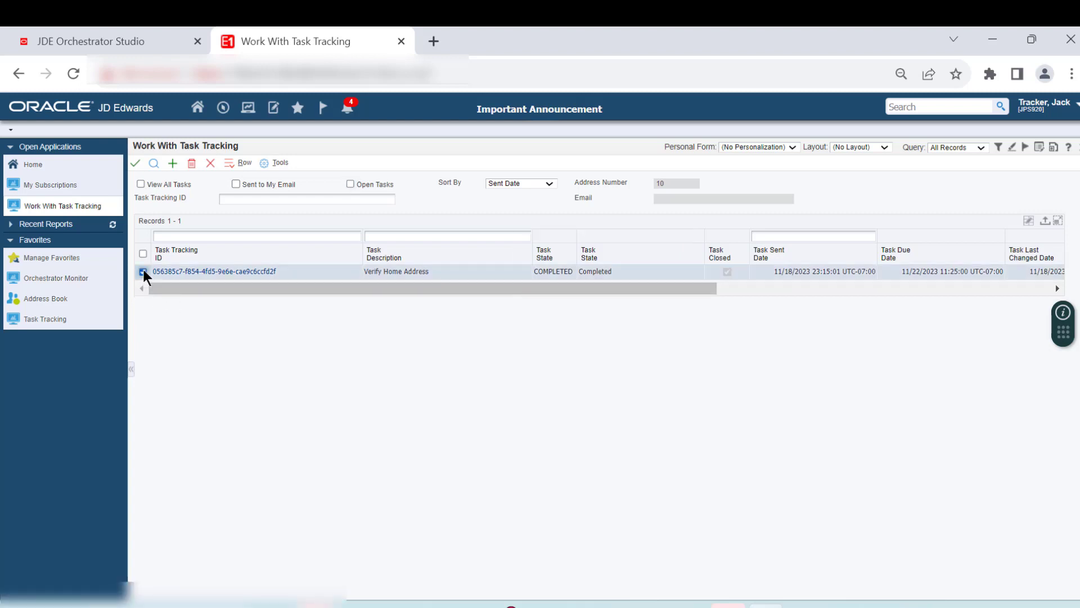
# Open the task's tracking record, check Task Details, then view its Sent–In Process–Completed history.
pyautogui.click(136, 163)
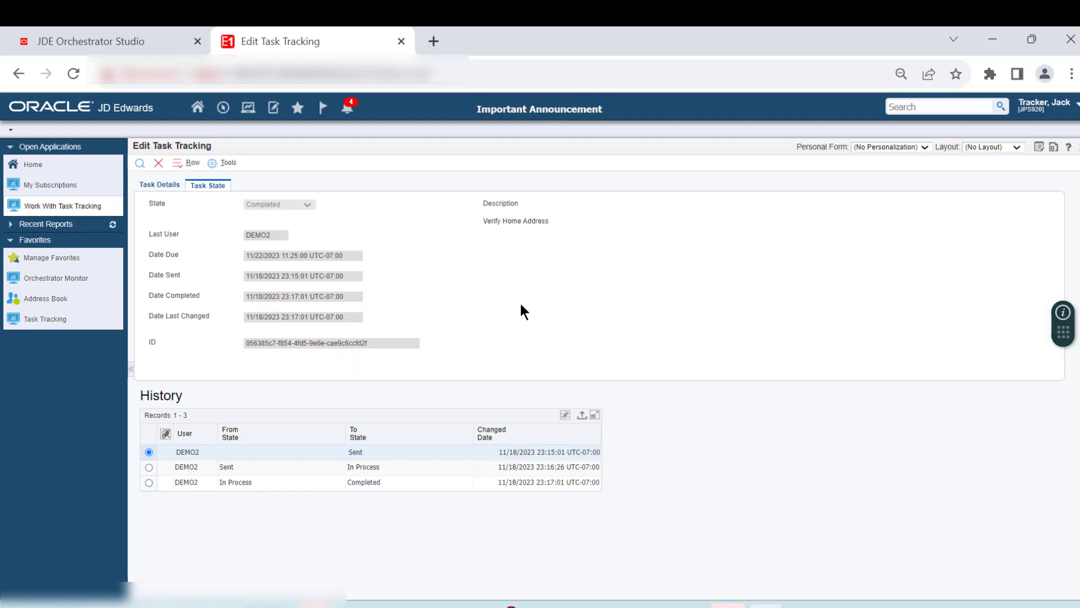
pyautogui.click(158, 187)
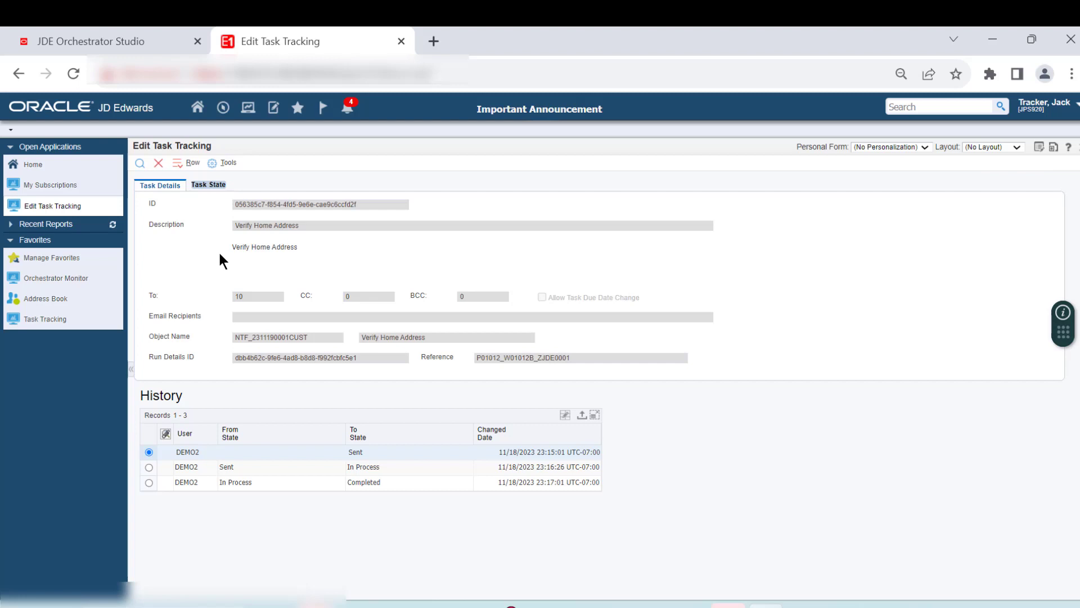
pyautogui.click(205, 187)
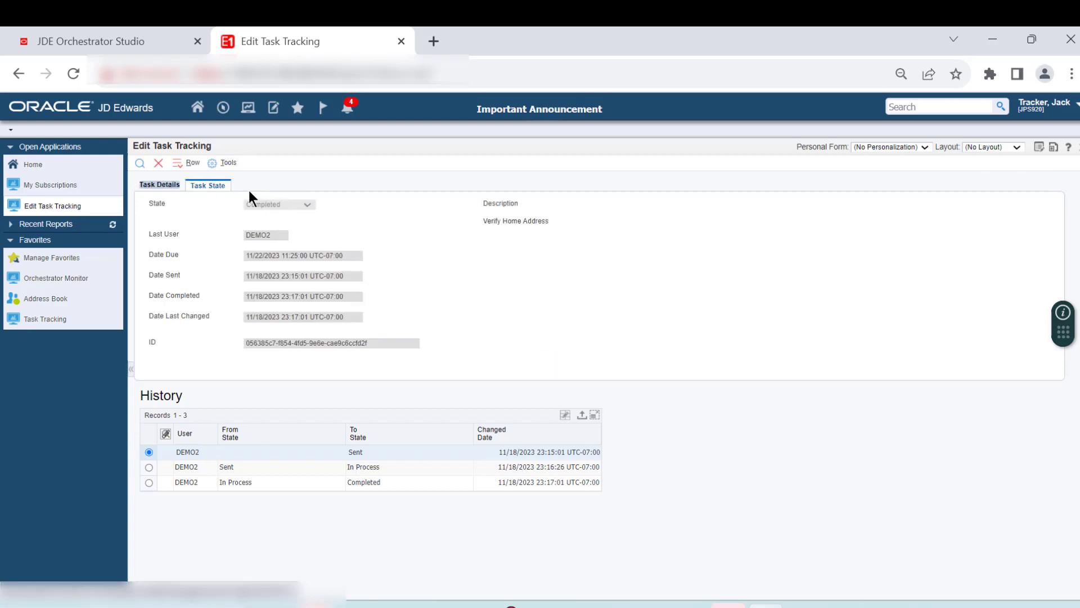